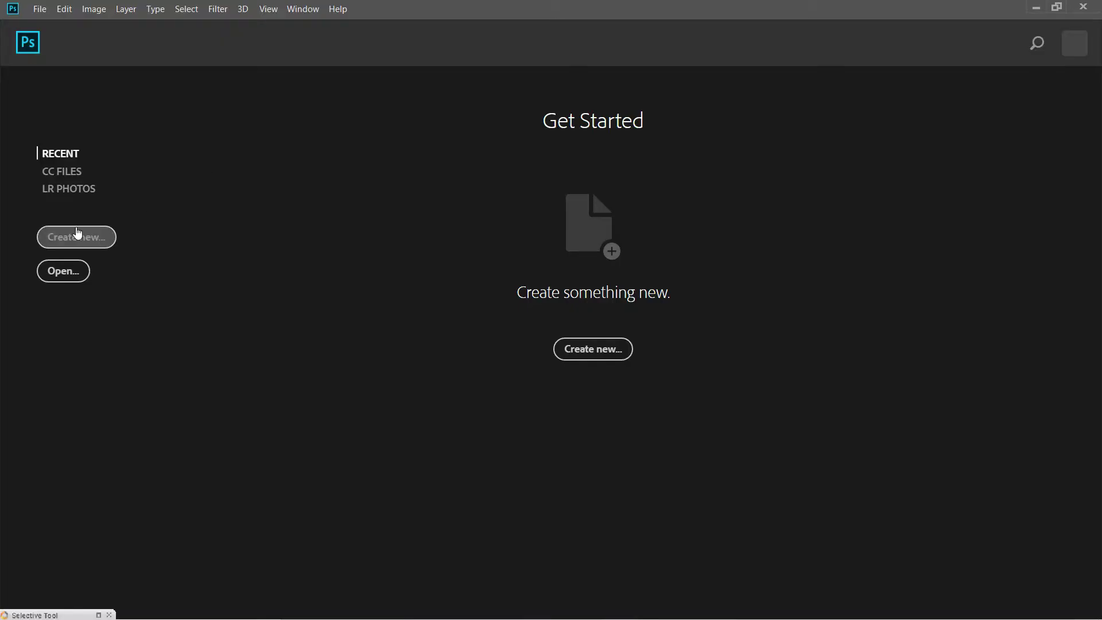
# Create a new 1920×1080 px, 72 ppi document with a black background.
pyautogui.click(76, 237)
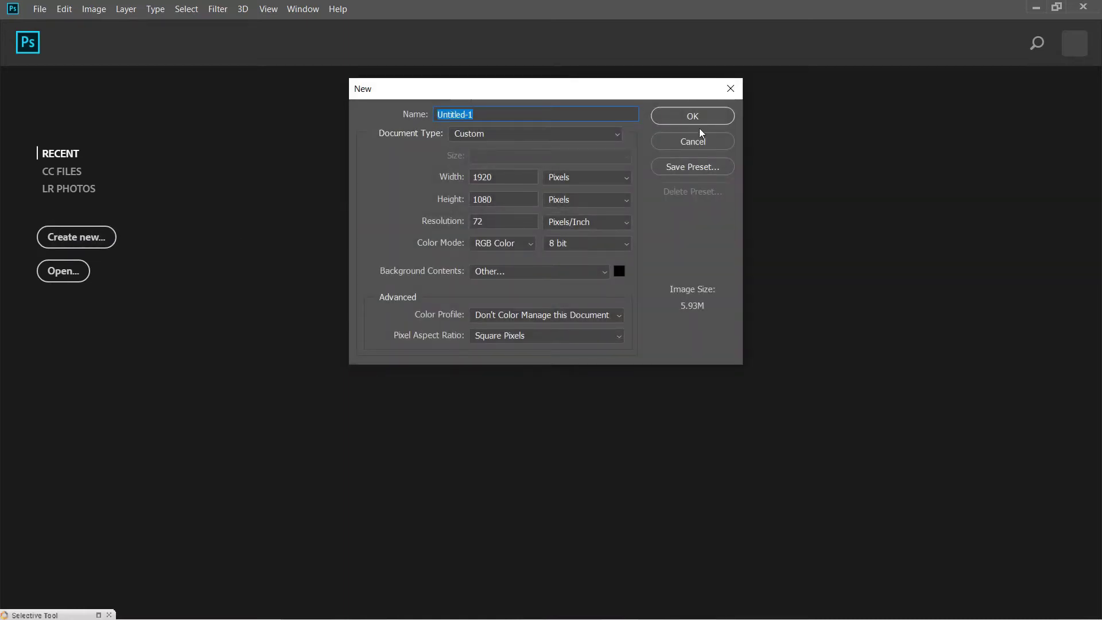
pyautogui.click(693, 117)
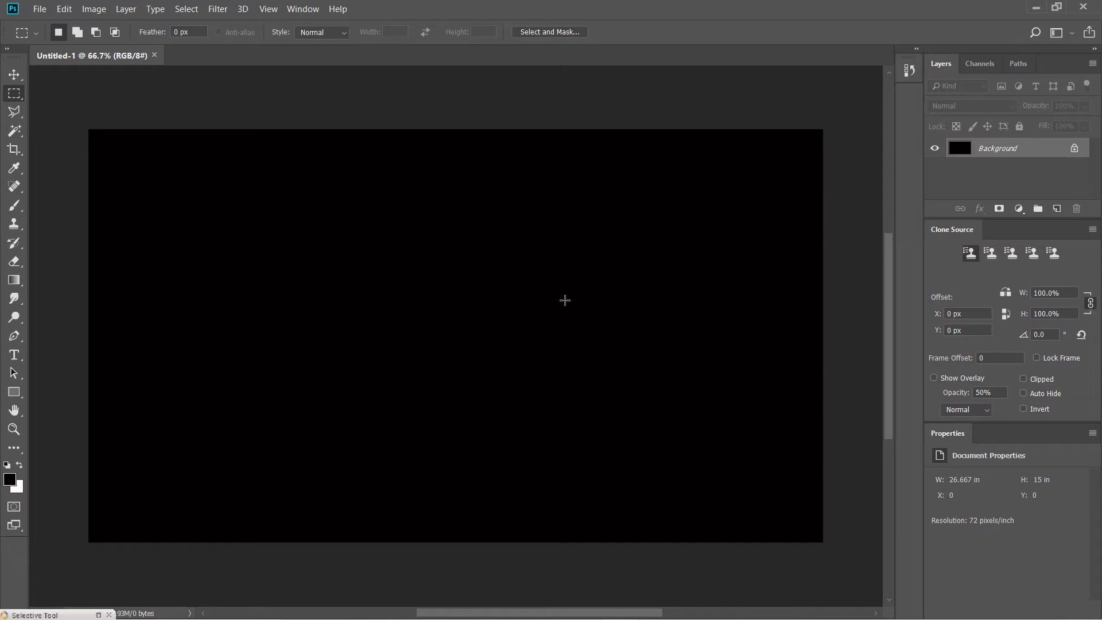
pyautogui.click(40, 9)
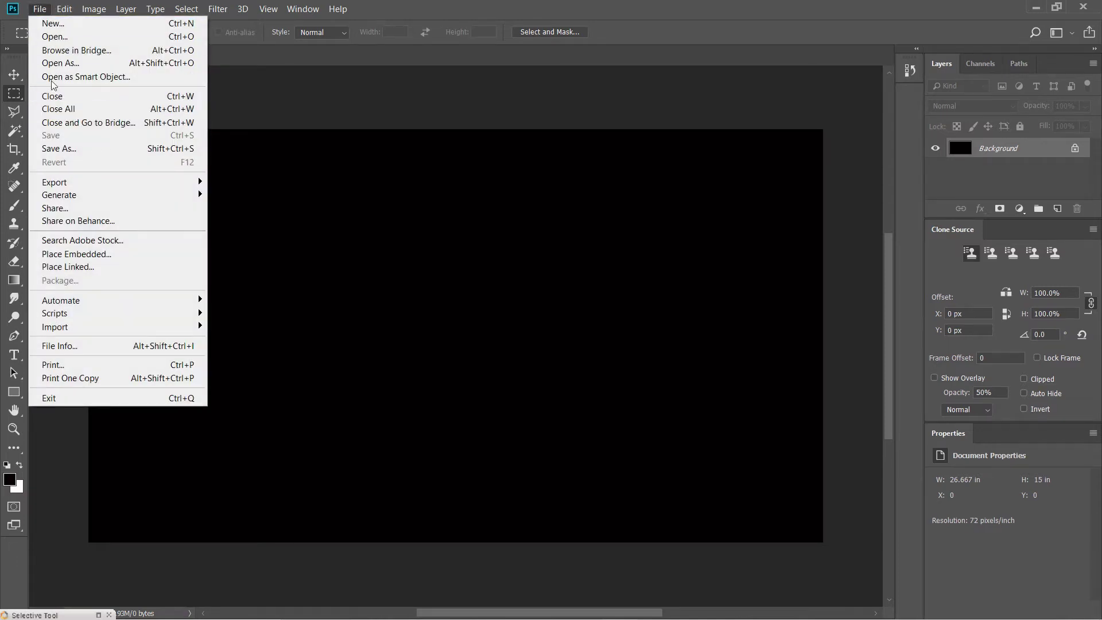
# Open 'full pic' from Desktop > editing material and unlock its Background layer as Layer 0.
pyautogui.click(105, 50)
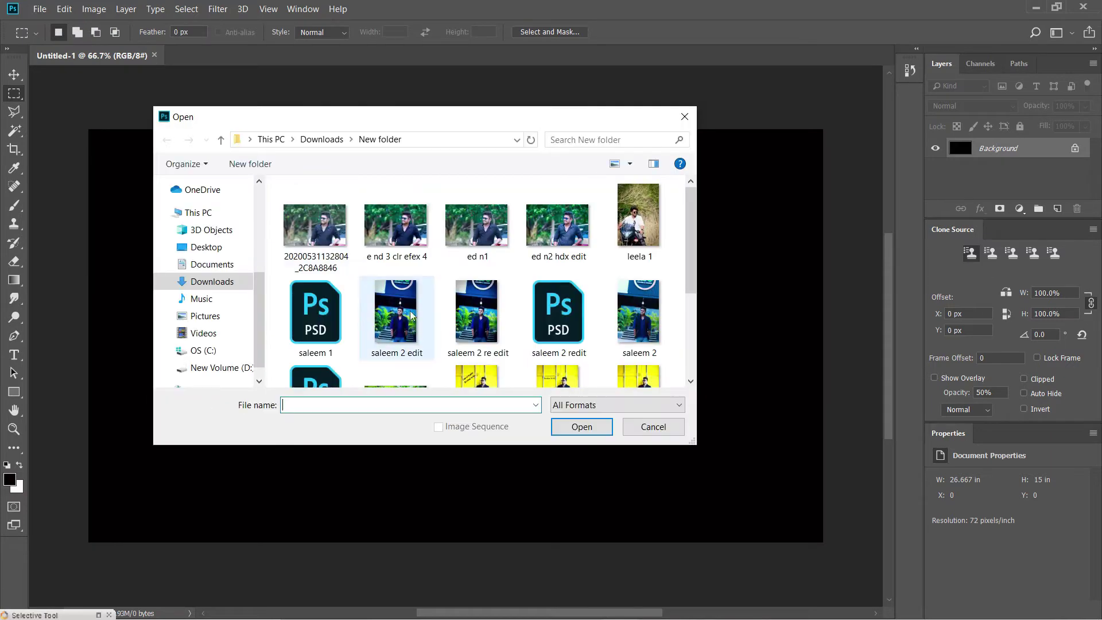
pyautogui.click(212, 253)
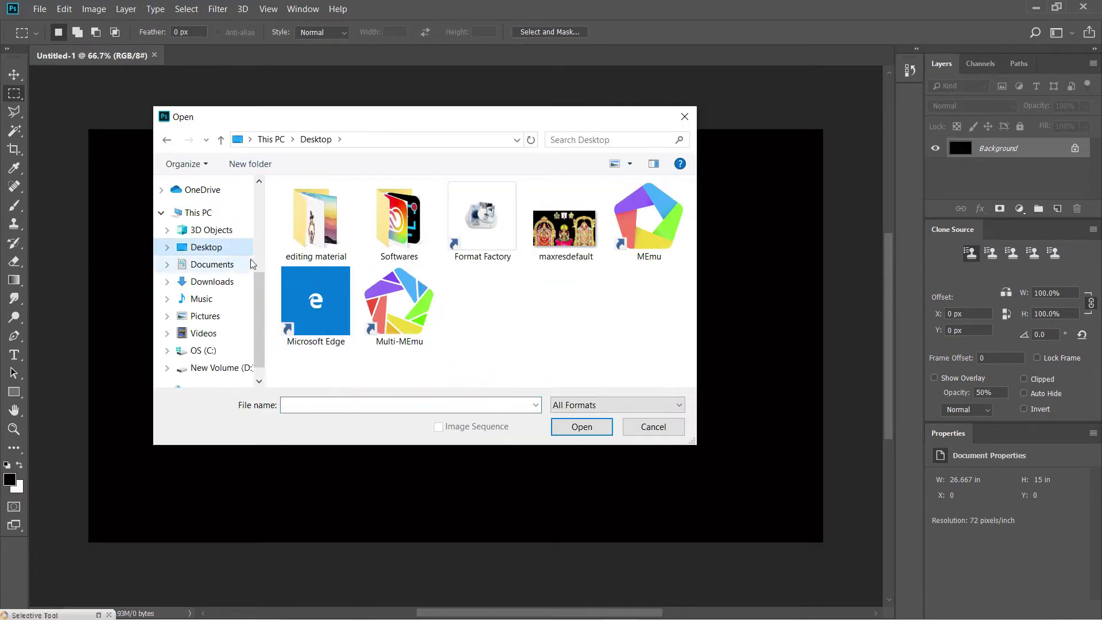
pyautogui.doubleClick(305, 224)
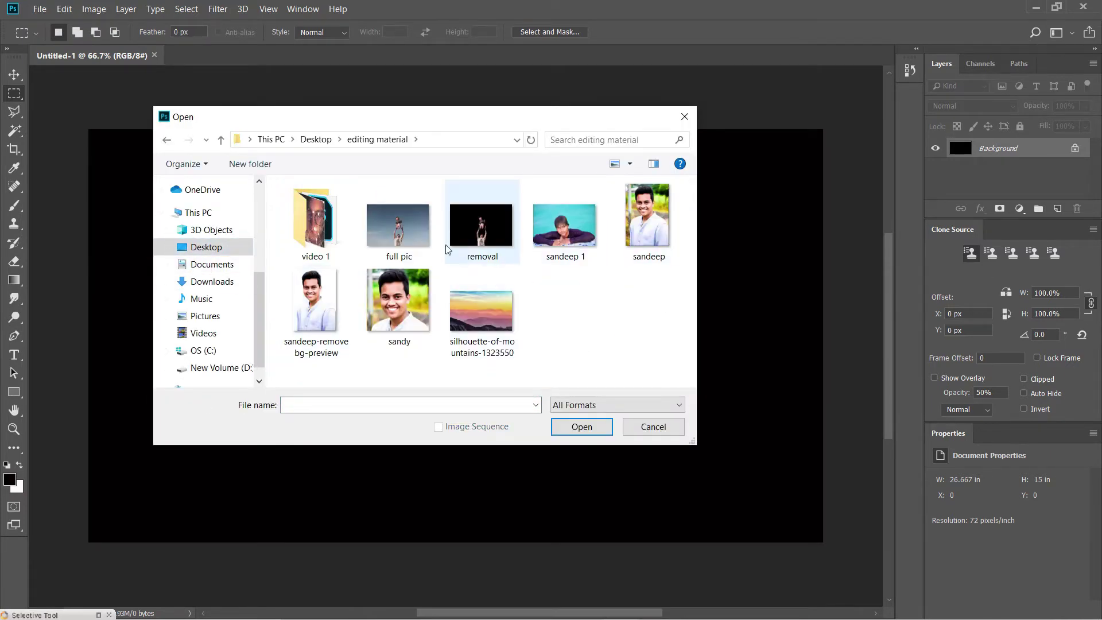
pyautogui.click(406, 238)
pyautogui.click(597, 429)
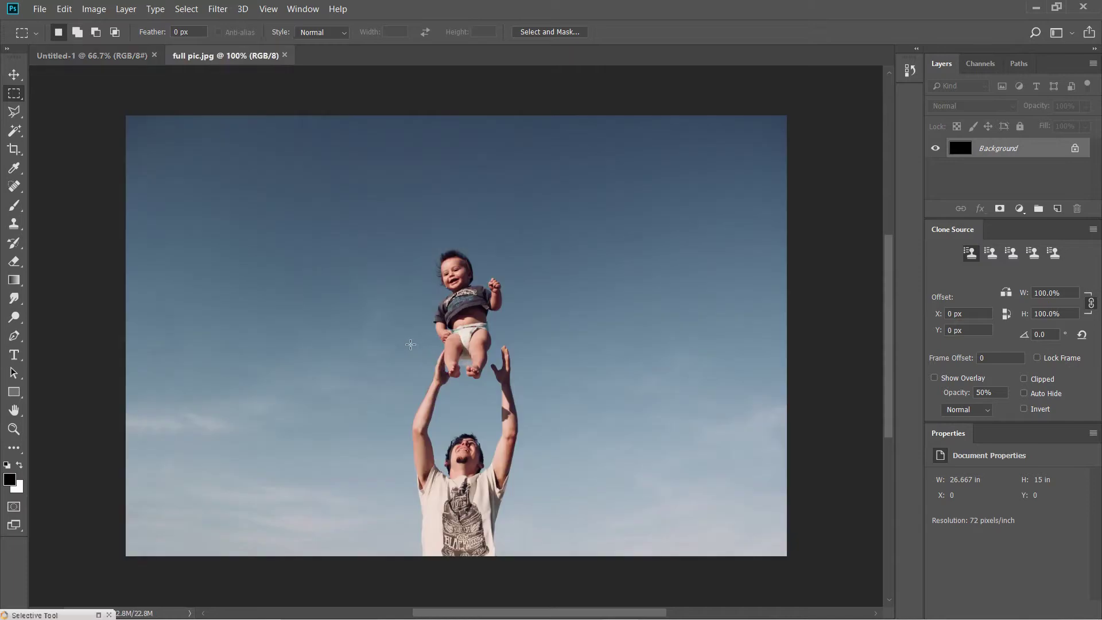
pyautogui.click(1077, 148)
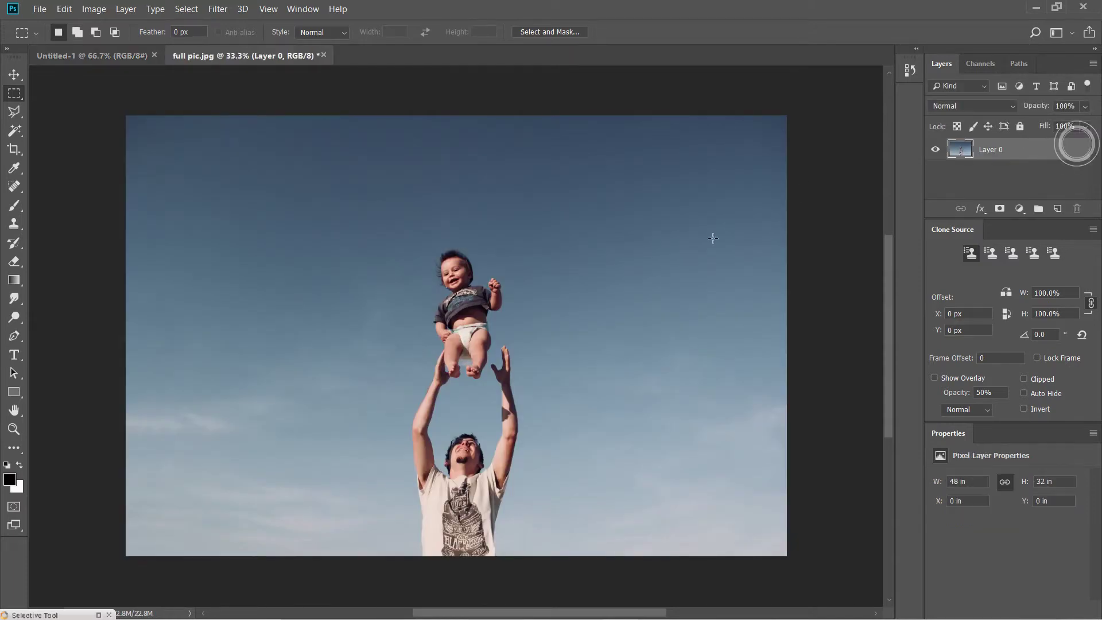
# Zoom out on the photo, then start and cancel a File > Open attempt.
pyautogui.hotkey('ctrl', '-')
pyautogui.scroll(1, 447, 367)
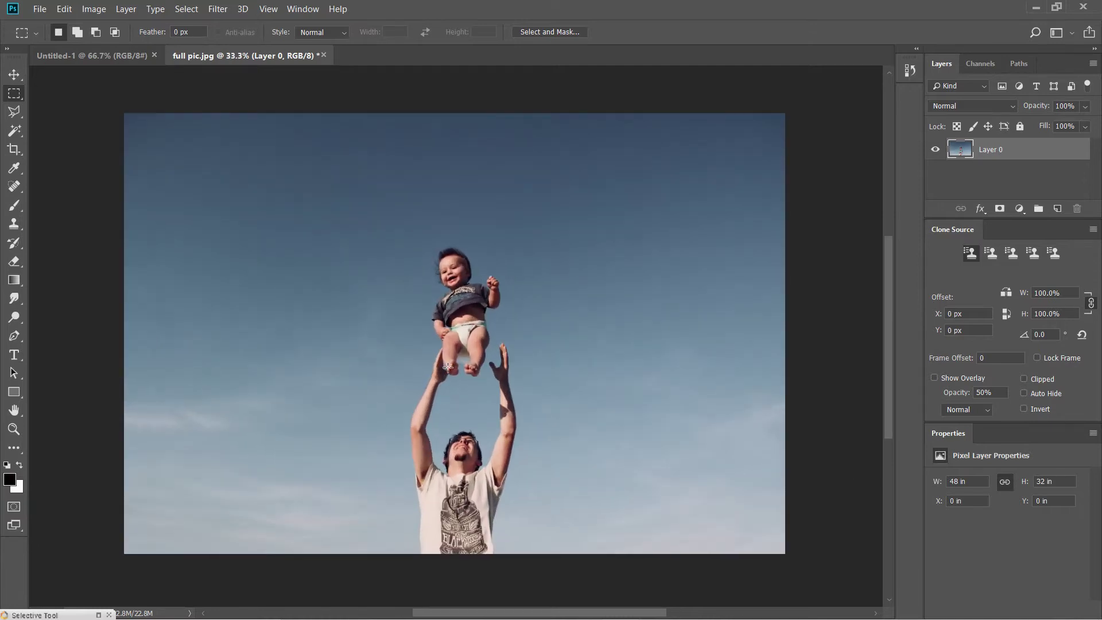
pyautogui.click(40, 9)
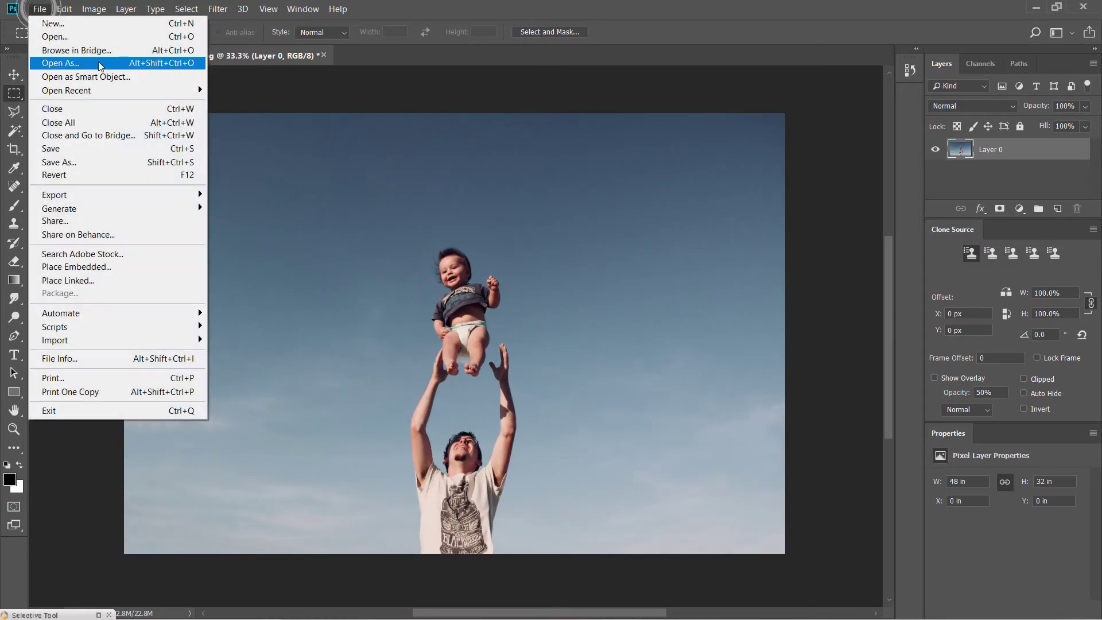
pyautogui.click(57, 35)
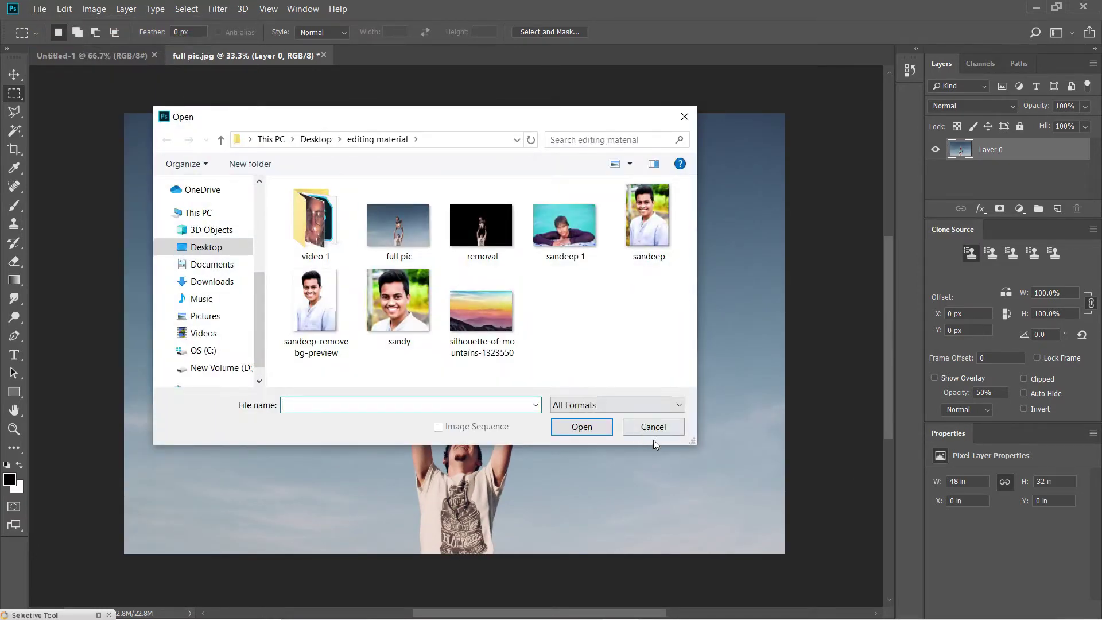
pyautogui.click(655, 432)
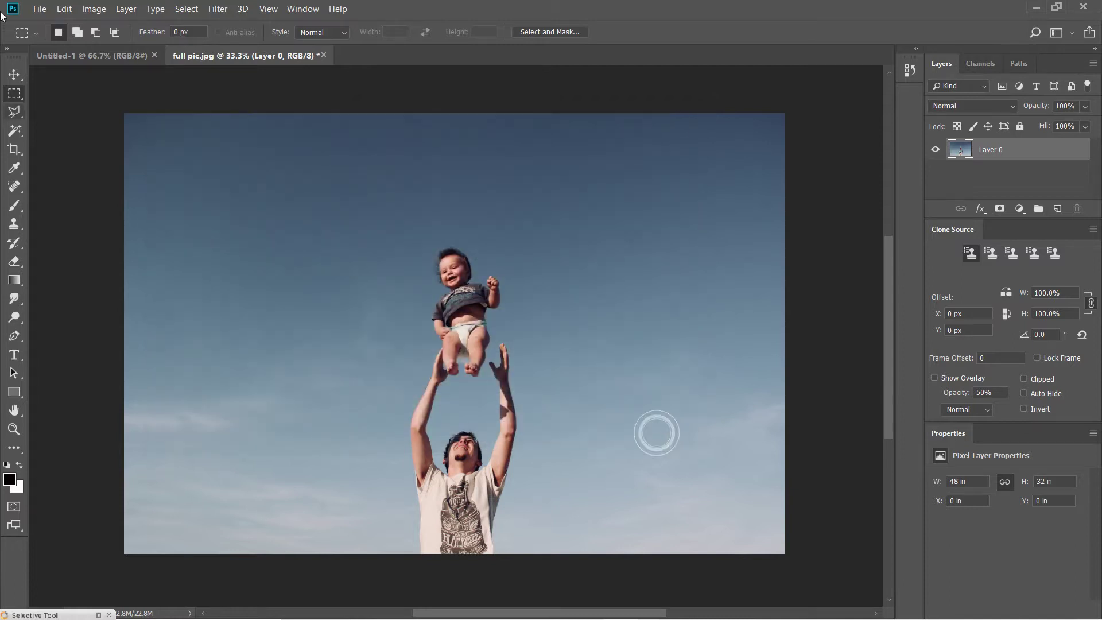
# Open the 'removal' cutout image from editing material and zoom to fit it.
pyautogui.click(37, 11)
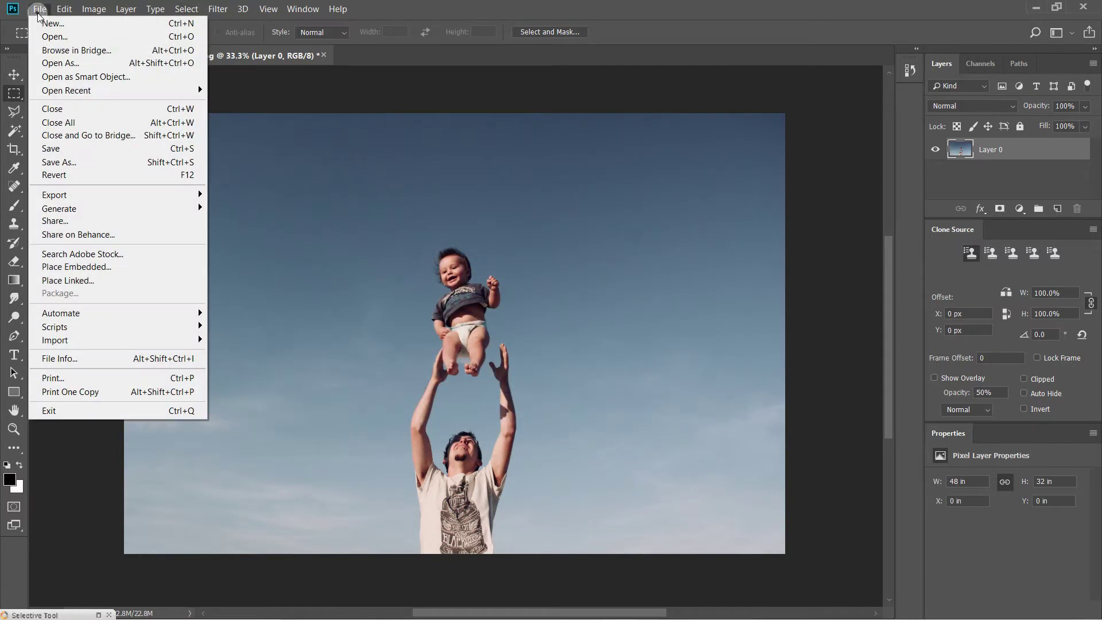
pyautogui.click(75, 36)
pyautogui.click(505, 224)
pyautogui.click(581, 427)
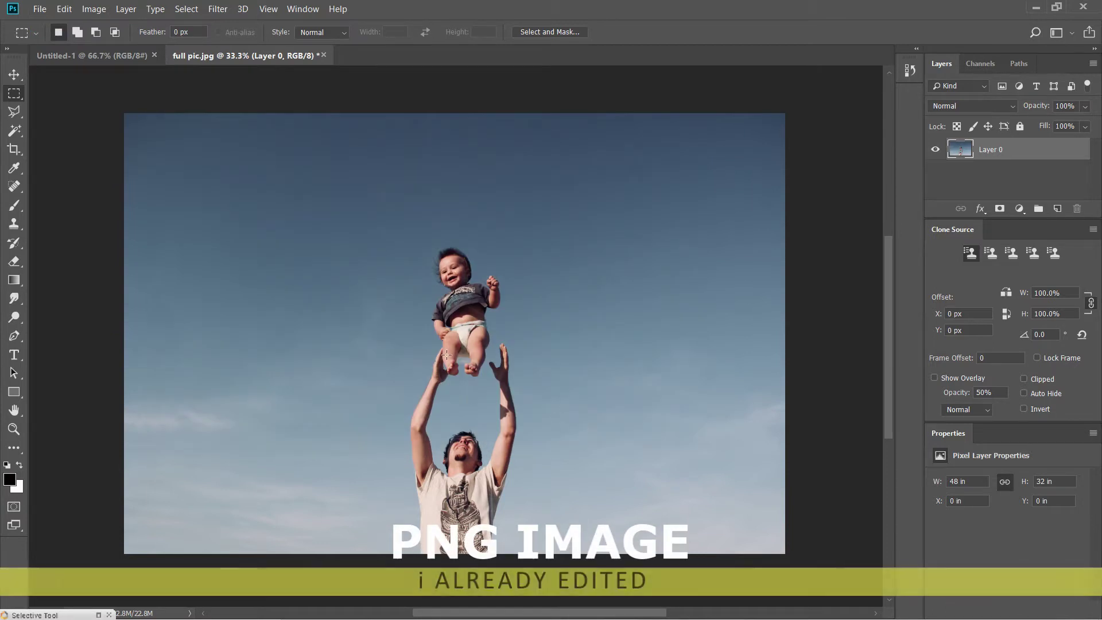
pyautogui.scroll(1, 459, 351)
pyautogui.scroll(3, 471, 348)
pyautogui.scroll(3, 482, 345)
pyautogui.scroll(2, 481, 345)
pyautogui.scroll(-3, 481, 345)
pyautogui.scroll(-2, 481, 345)
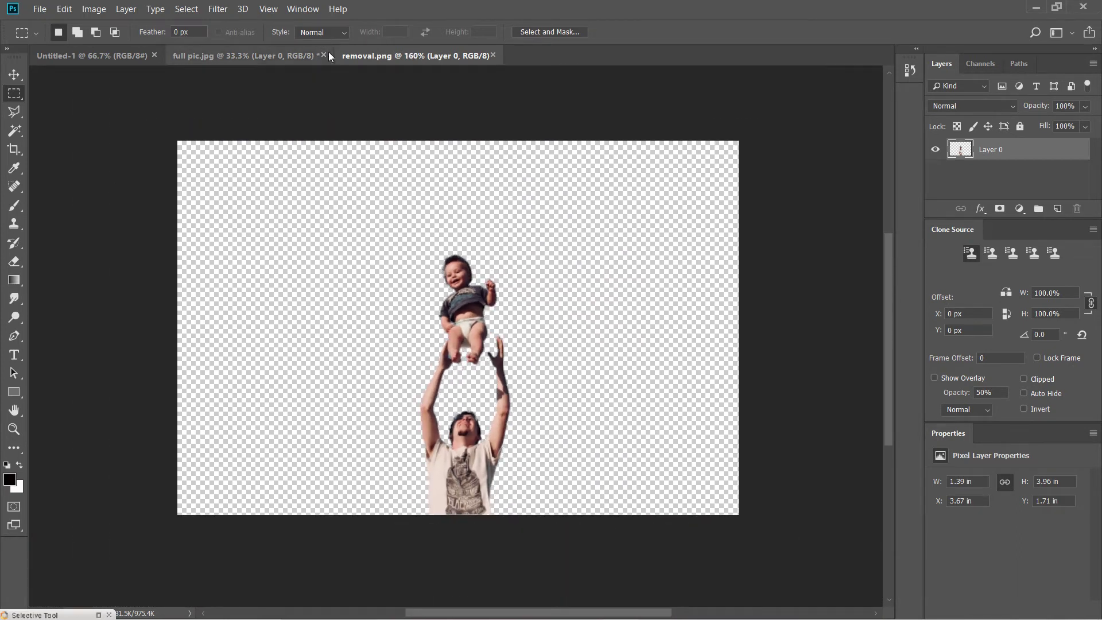
# Place-embed silhouette-of-mountains-1323550 into removal and move its layer beneath Layer 0.
pyautogui.click(39, 8)
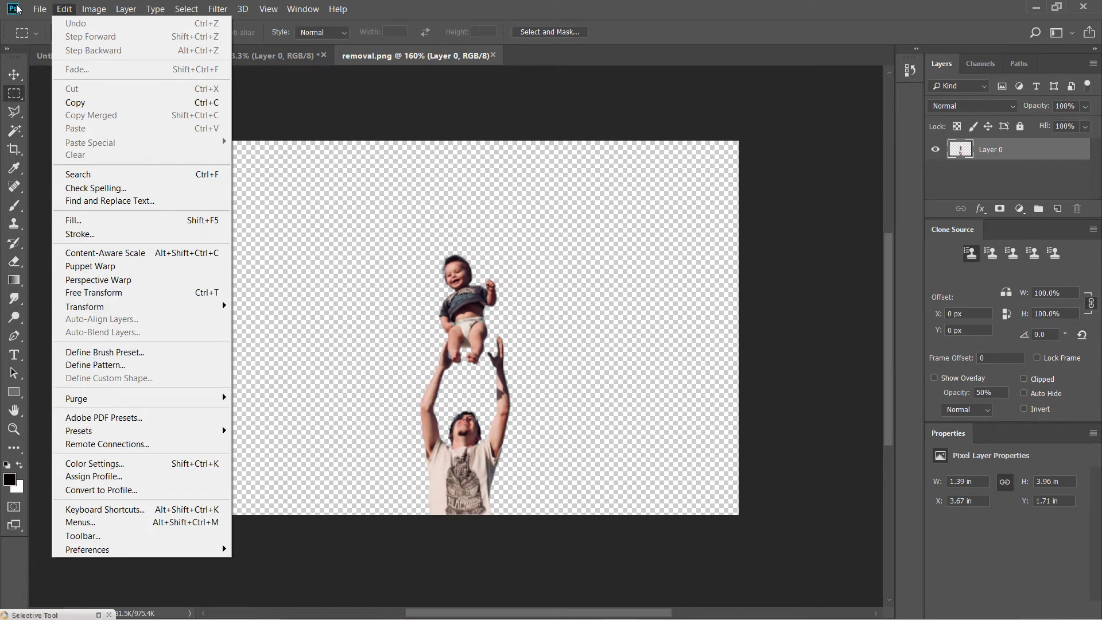
pyautogui.click(42, 15)
pyautogui.click(41, 9)
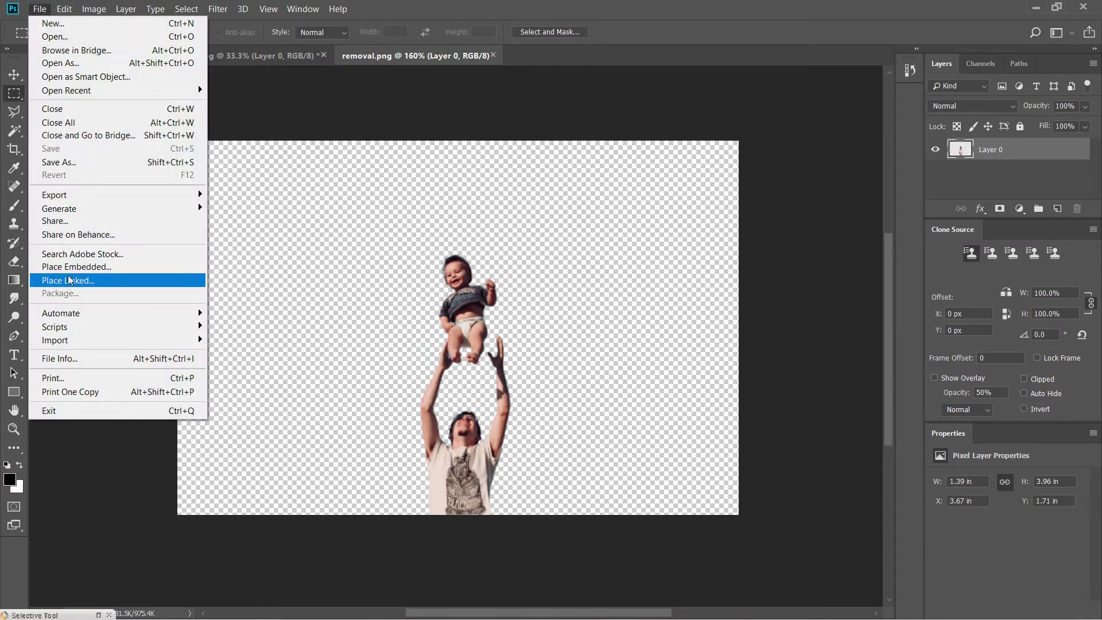
pyautogui.click(68, 265)
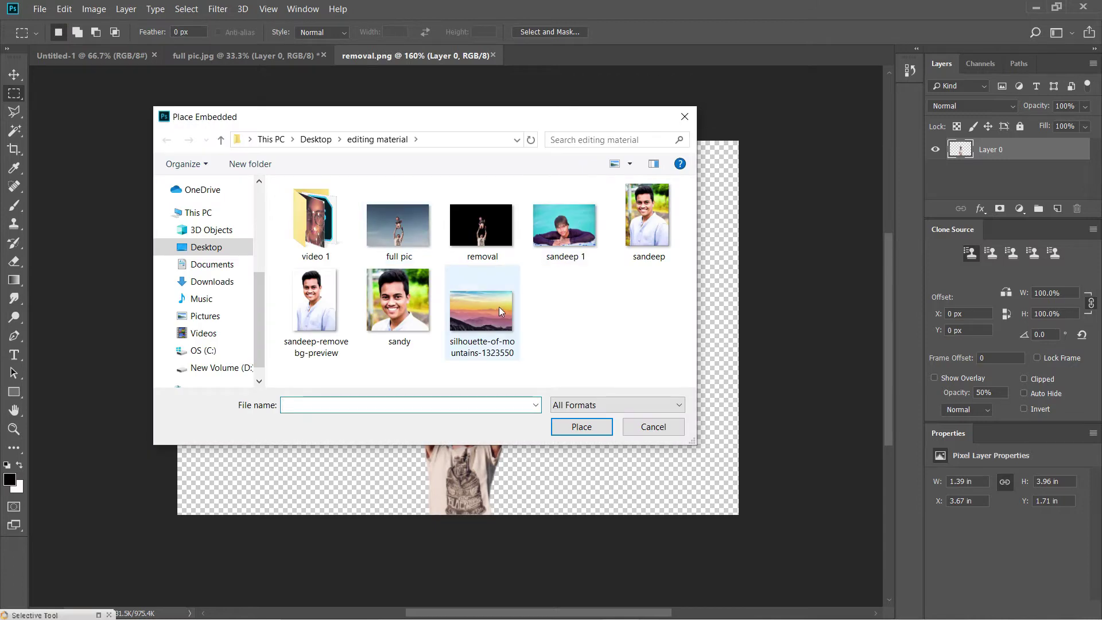
pyautogui.click(470, 311)
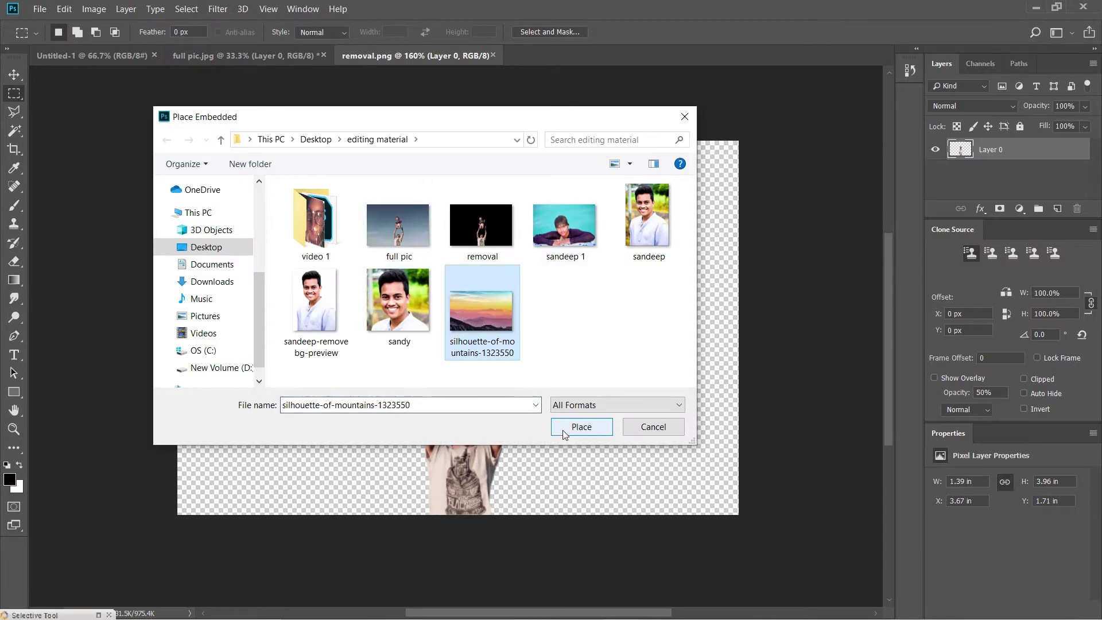
pyautogui.click(563, 433)
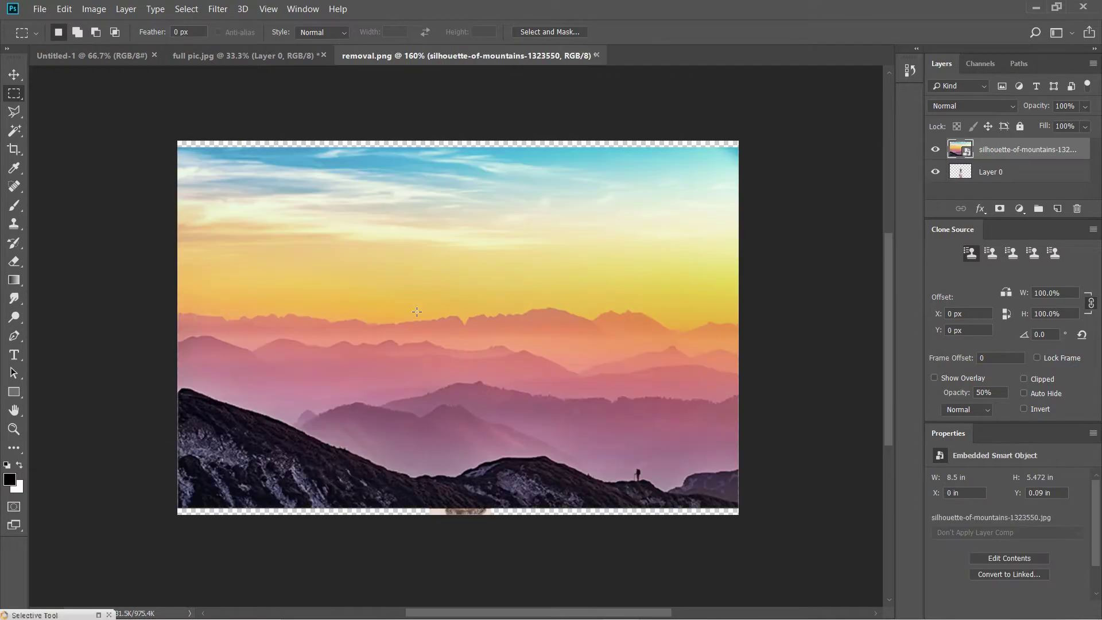
pyautogui.moveTo(1043, 151); pyautogui.dragTo(1034, 181)
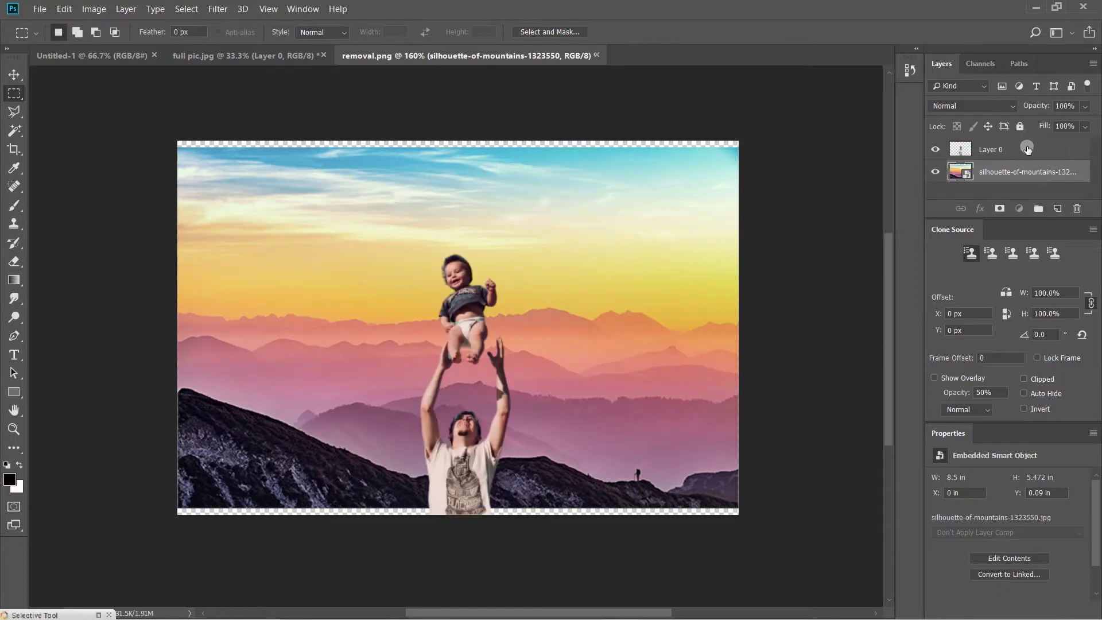
# Scale the father-and-baby cutout on Layer 0 to about 112% and nudge it upward.
pyautogui.click(1021, 149)
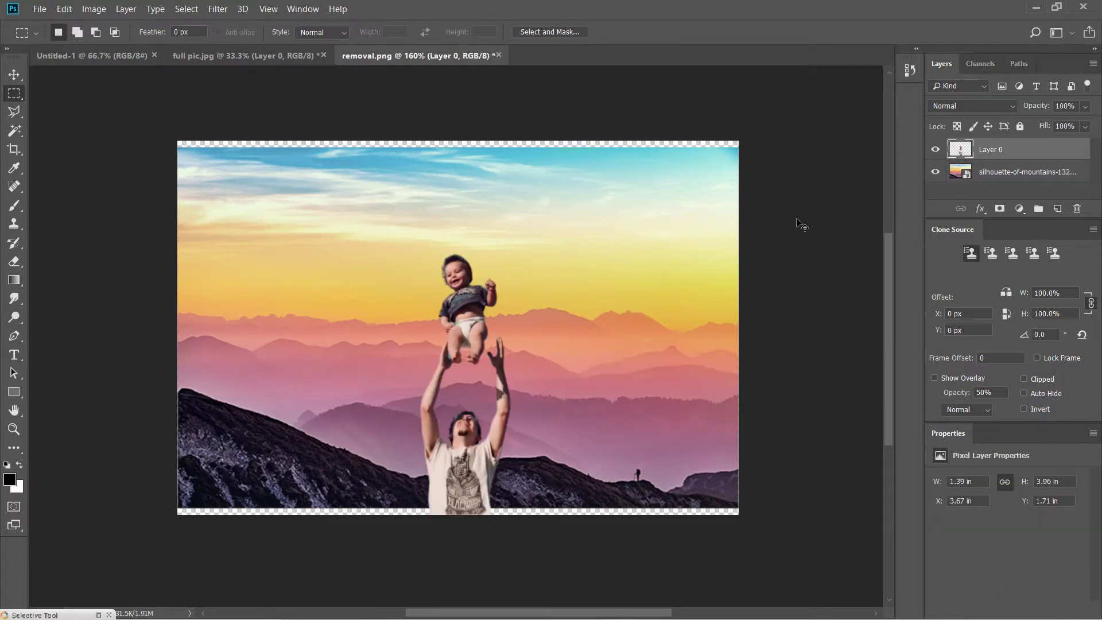
pyautogui.hotkey('ctrl', 't')
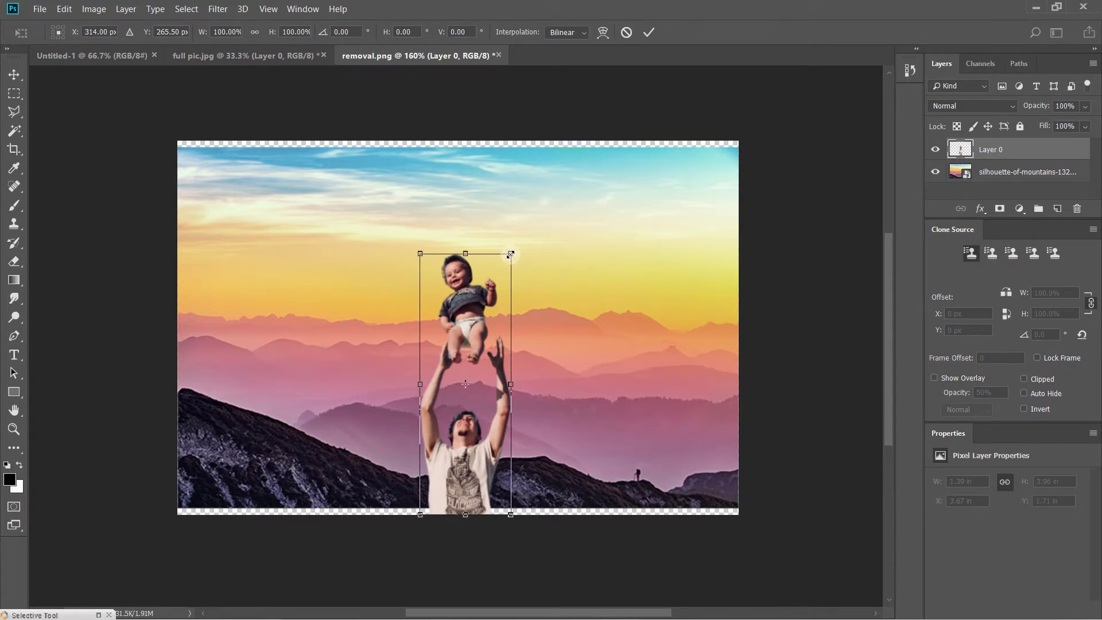
pyautogui.moveTo(510, 254); pyautogui.dragTo(516, 238)
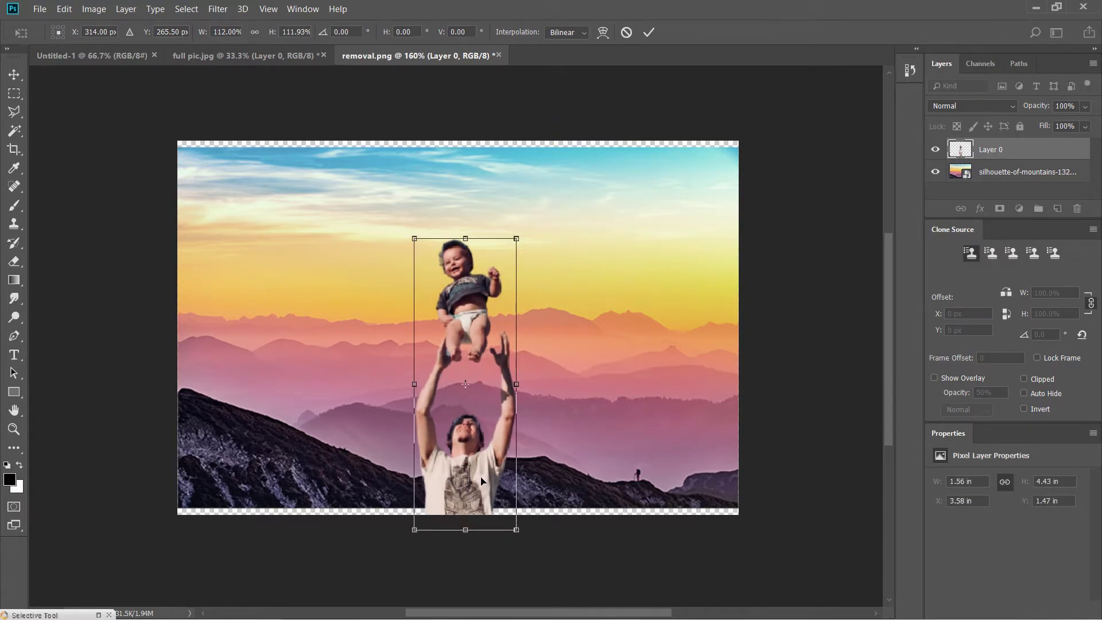
pyautogui.moveTo(481, 481); pyautogui.dragTo(481, 471)
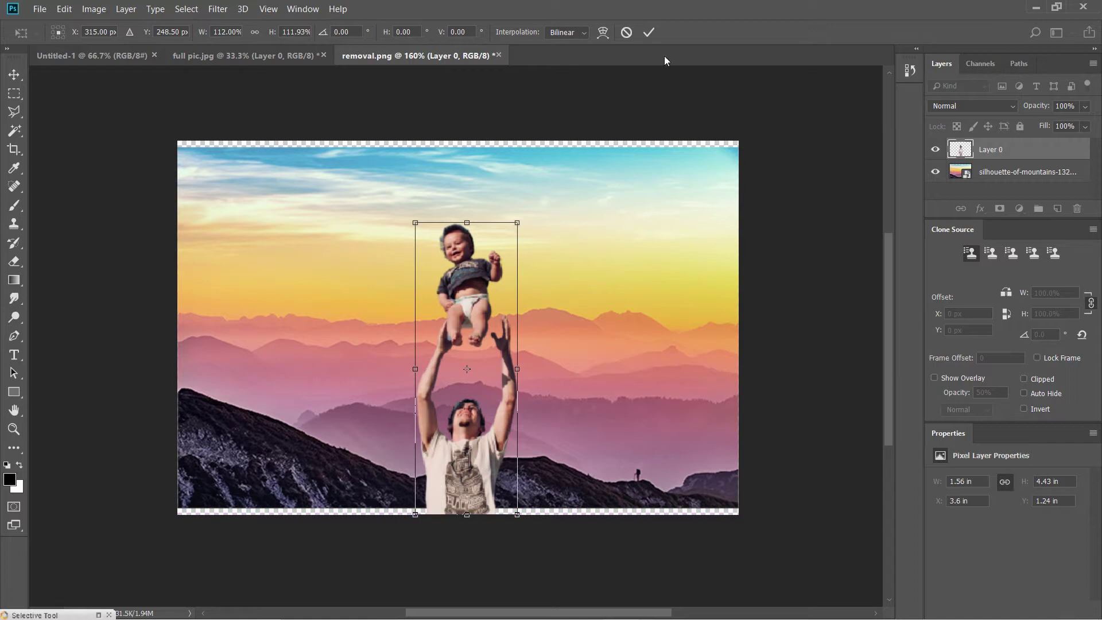
pyautogui.click(646, 33)
pyautogui.click(1020, 175)
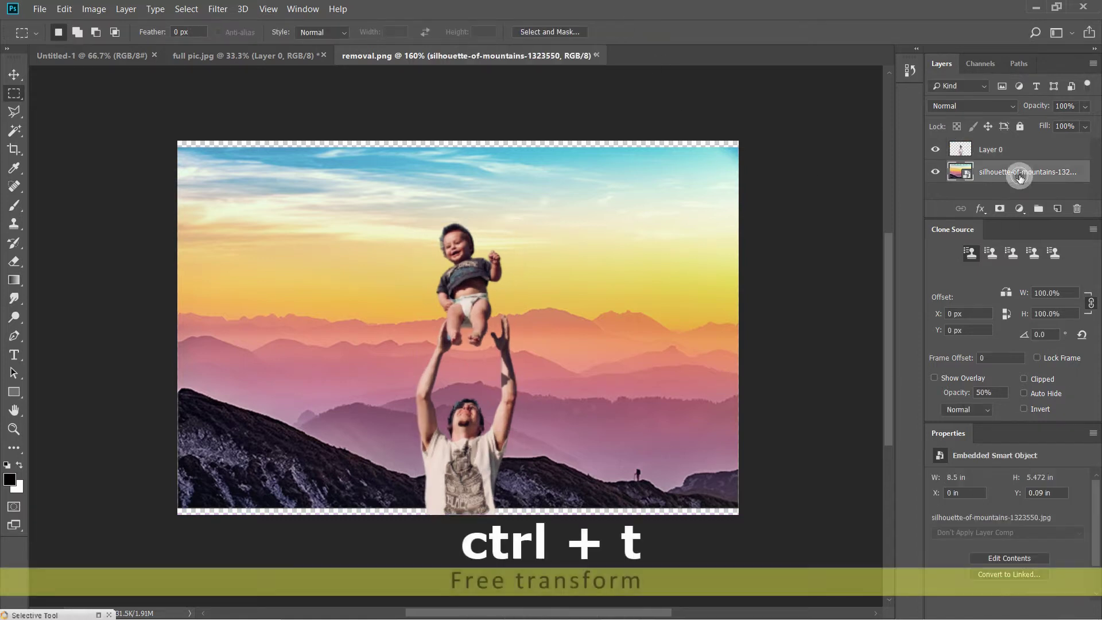
# Scale up the mountain background so it fills the whole canvas.
pyautogui.hotkey('ctrl', 't')
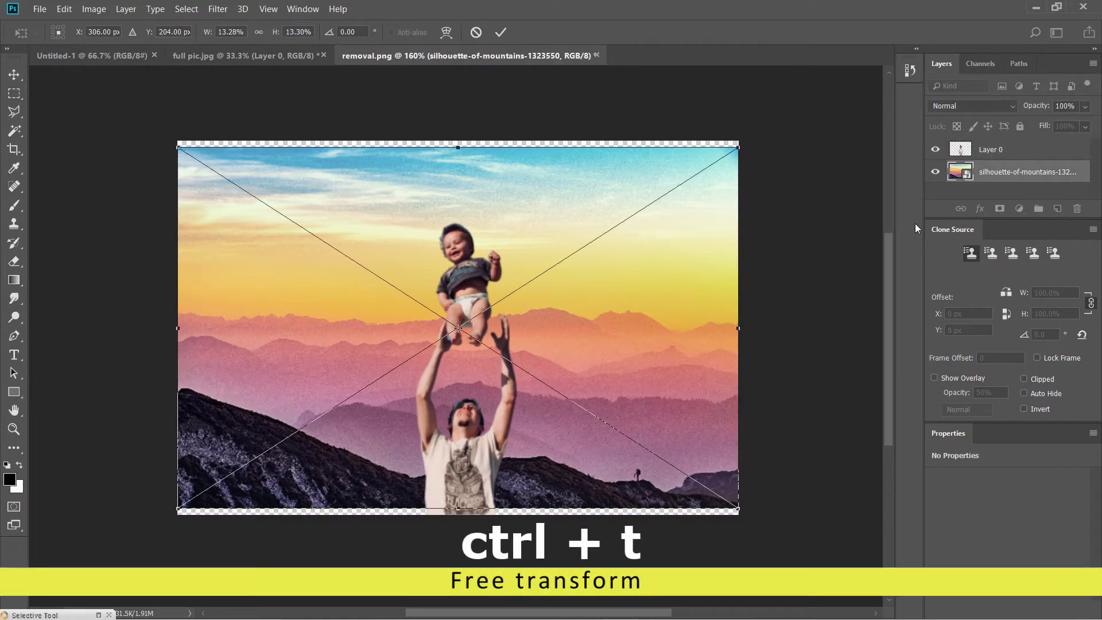
pyautogui.moveTo(740, 509); pyautogui.dragTo(804, 551)
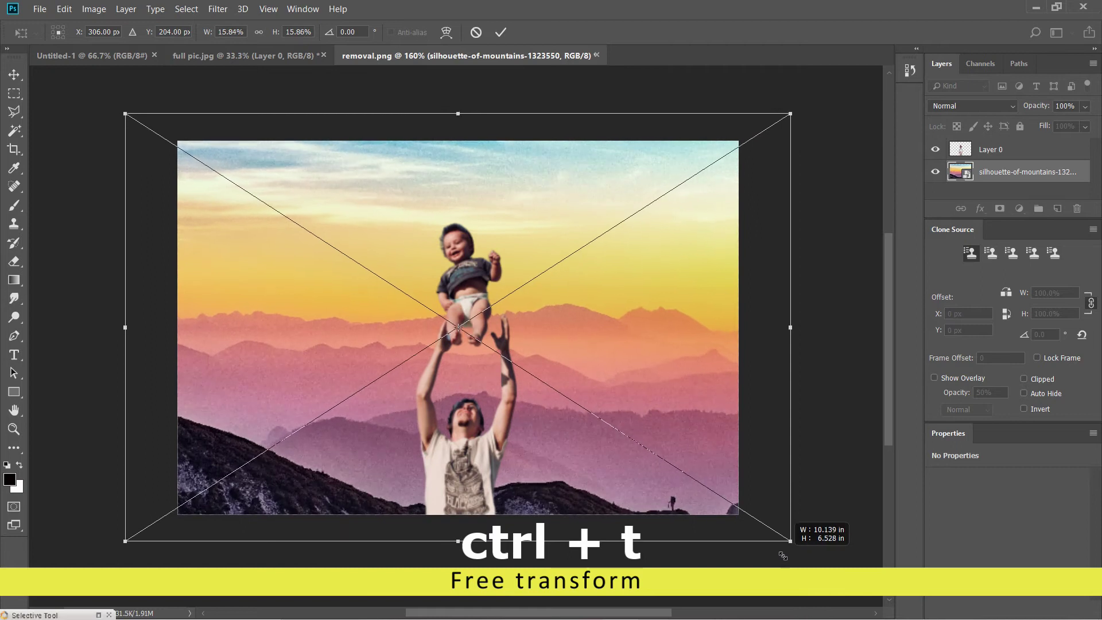
pyautogui.press('Return')
# Apply a 1.0-pixel Gaussian Blur to the mountain background.
pyautogui.click(217, 8)
pyautogui.click(428, 213)
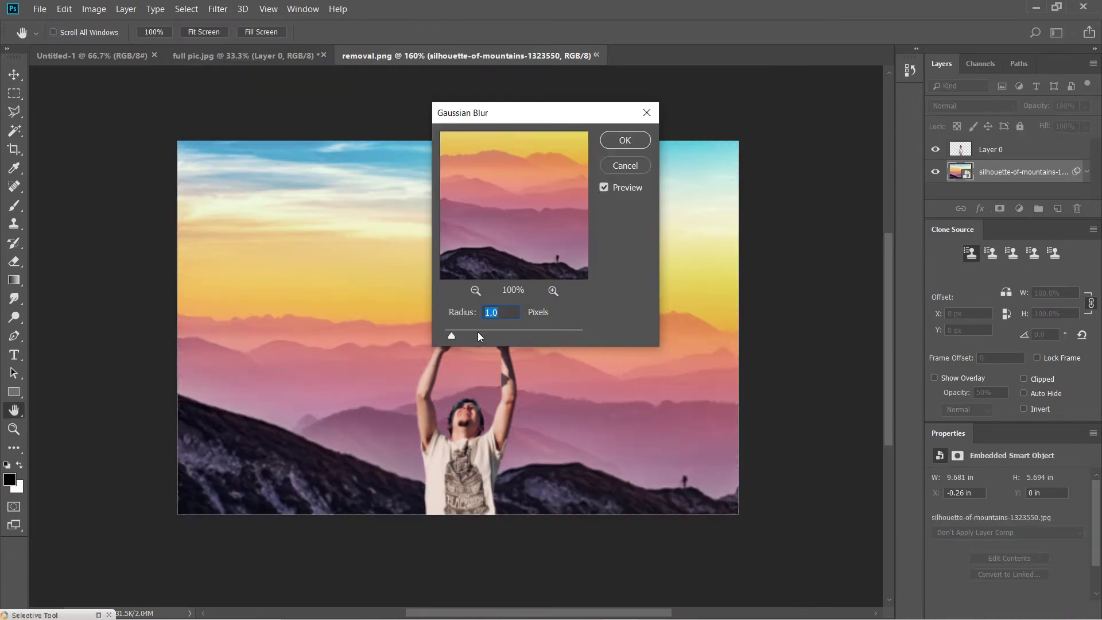
pyautogui.moveTo(468, 332); pyautogui.dragTo(452, 332)
pyautogui.press('Return')
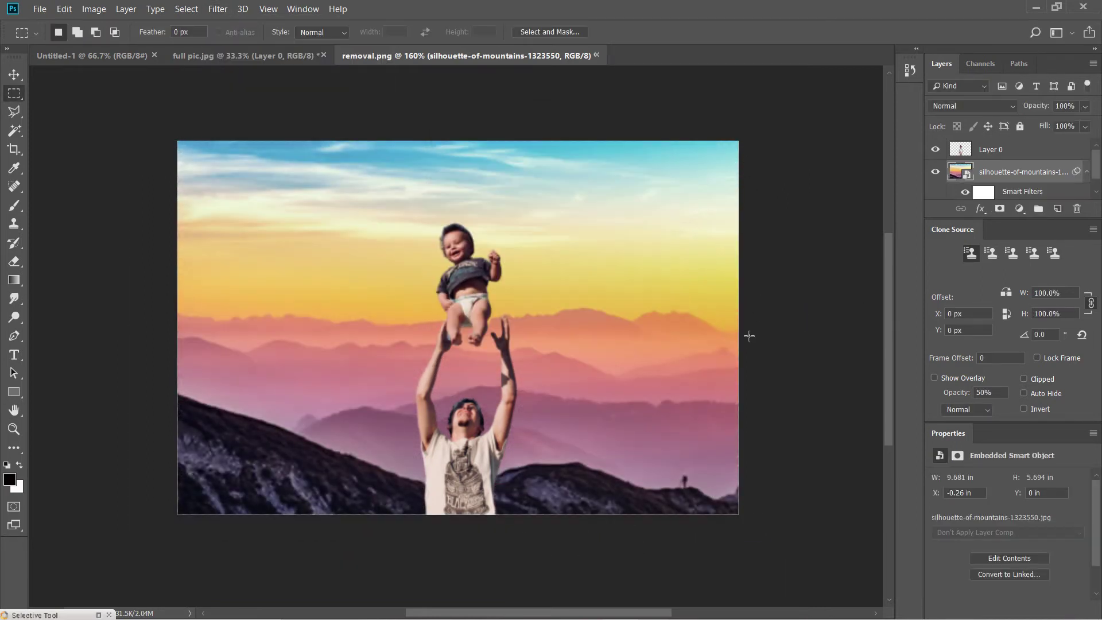
pyautogui.scroll(3, 563, 237)
# Erase stray fringe around the baby's feet and father's hands with a size-4 Eraser.
pyautogui.scroll(3, 467, 404)
pyautogui.press('e')
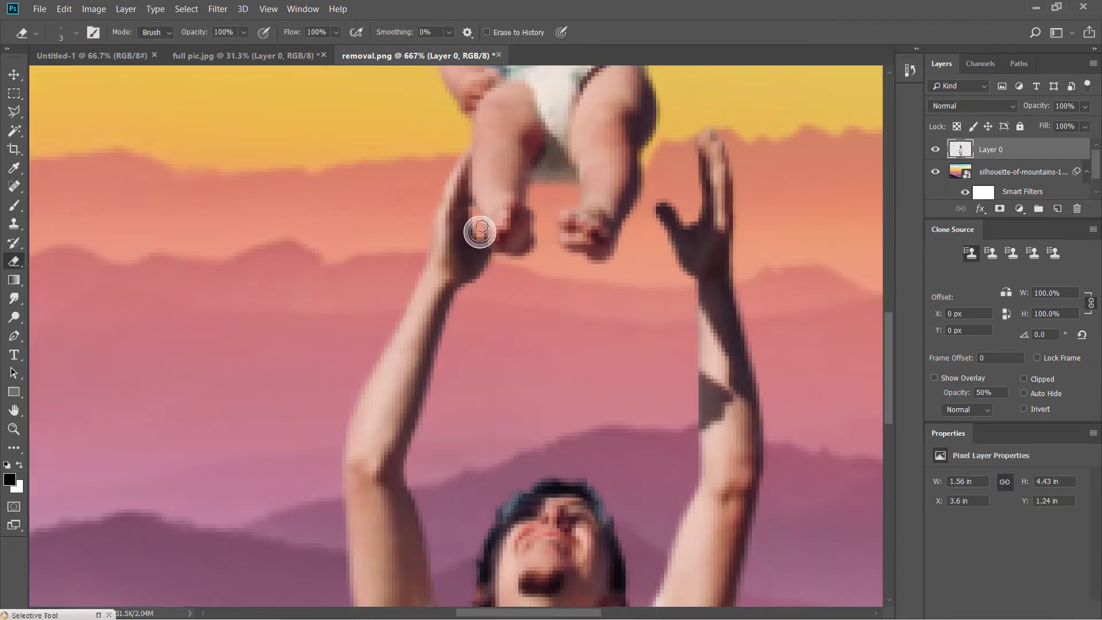
pyautogui.scroll(-2, 523, 276)
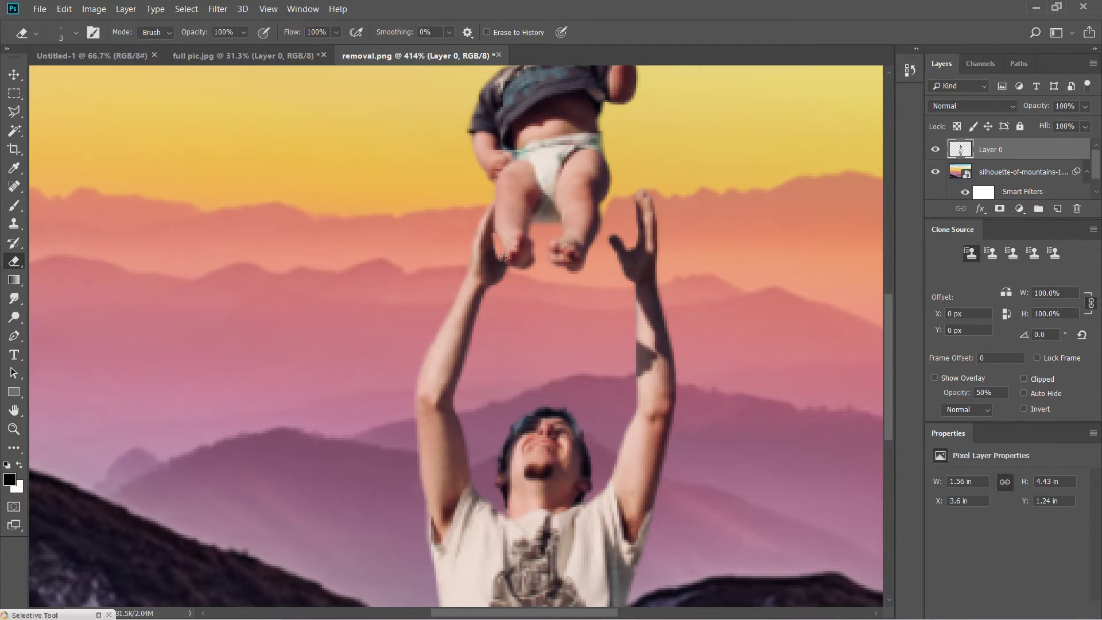
pyautogui.scroll(-2, 502, 258)
pyautogui.scroll(-1, 503, 258)
pyautogui.scroll(2, 517, 256)
pyautogui.scroll(2, 529, 255)
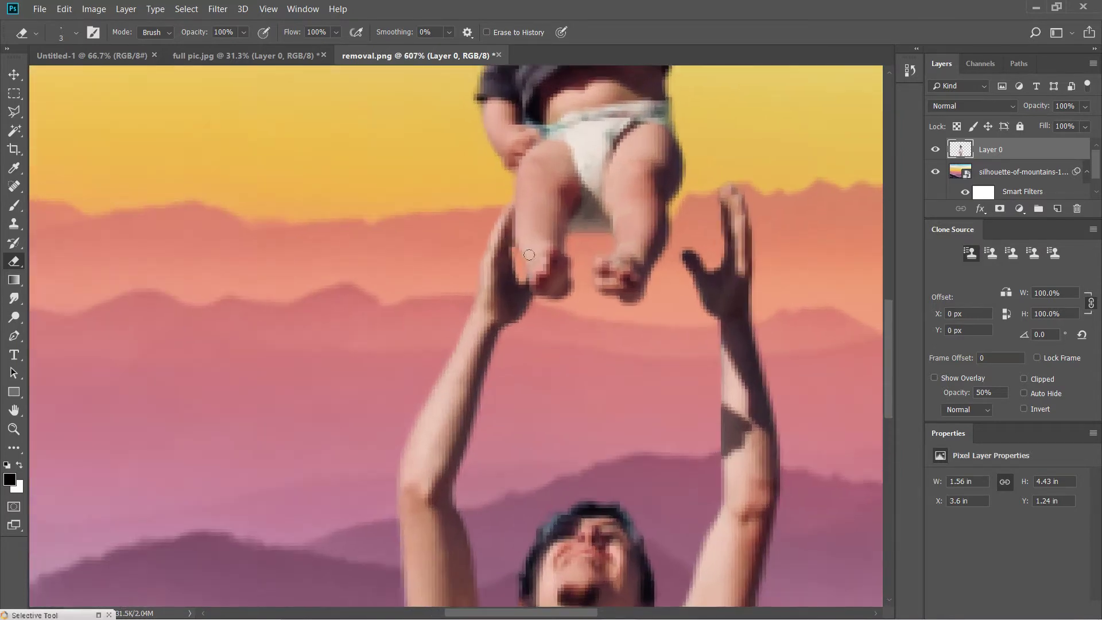
pyautogui.scroll(1, 529, 254)
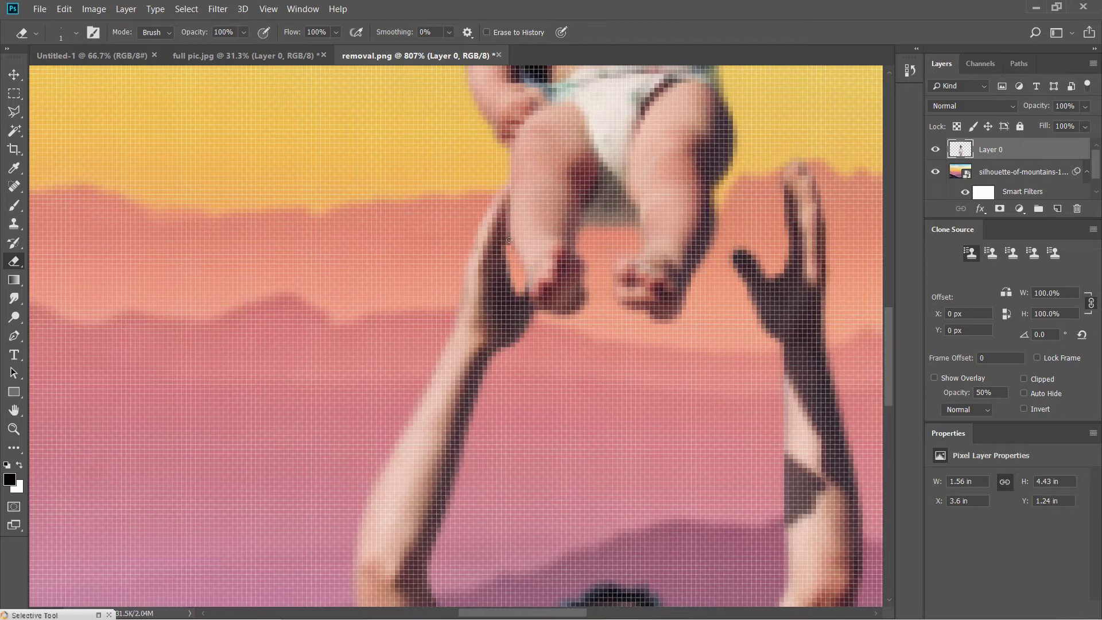
pyautogui.scroll(-1, 509, 240)
pyautogui.scroll(-3, 551, 276)
pyautogui.scroll(-1, 603, 314)
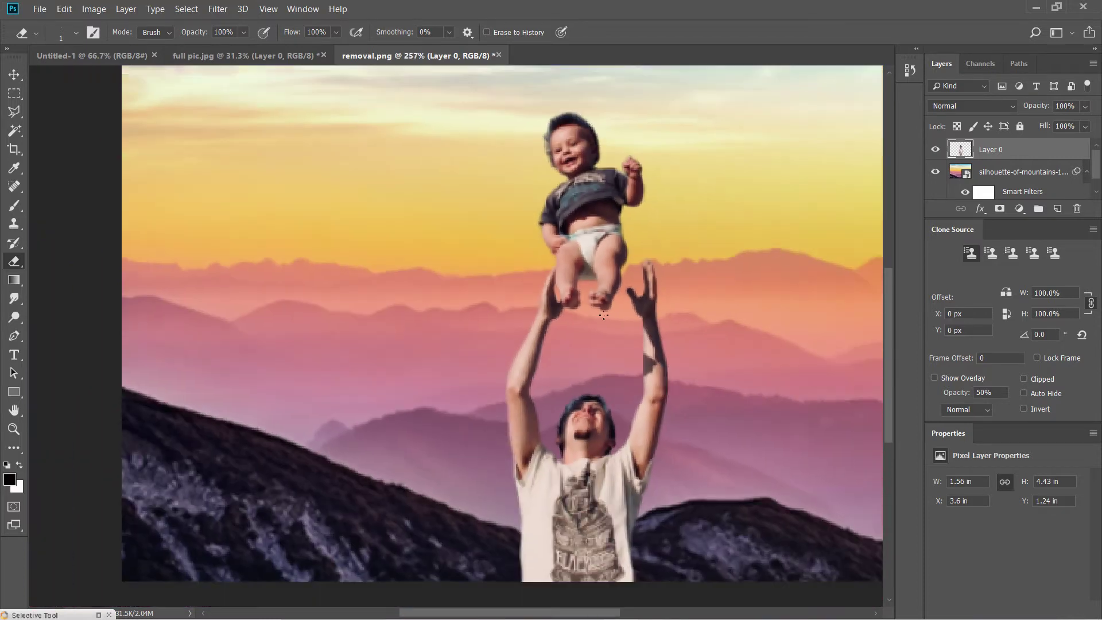
pyautogui.scroll(-1, 604, 314)
pyautogui.scroll(1, 615, 310)
pyautogui.scroll(1, 626, 304)
pyautogui.press(']')
pyautogui.press(']')
pyautogui.press(']')
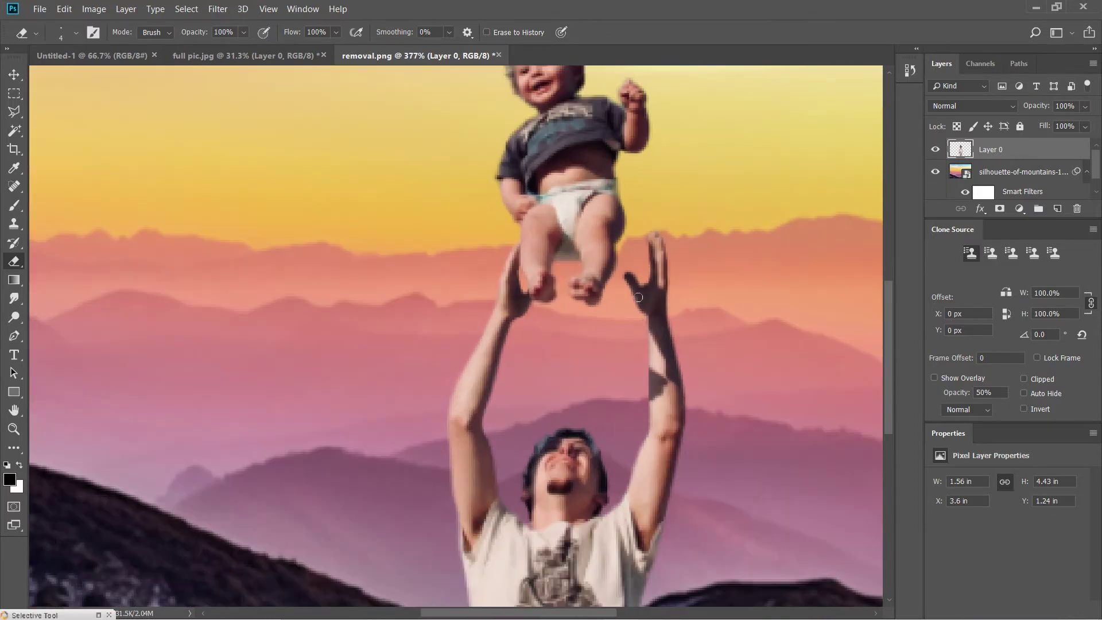
pyautogui.scroll(-1, 638, 297)
pyautogui.scroll(-1, 654, 328)
pyautogui.scroll(-1, 673, 361)
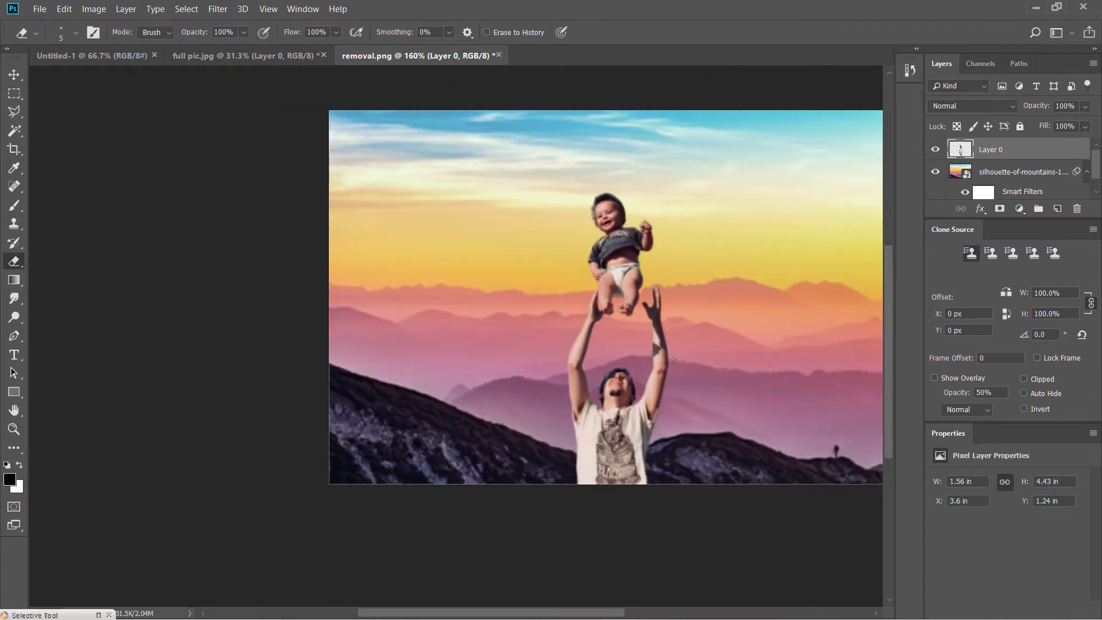
pyautogui.scroll(-1, 673, 360)
pyautogui.scroll(-1, 673, 360)
pyautogui.scroll(-1, 673, 359)
pyautogui.scroll(1, 689, 368)
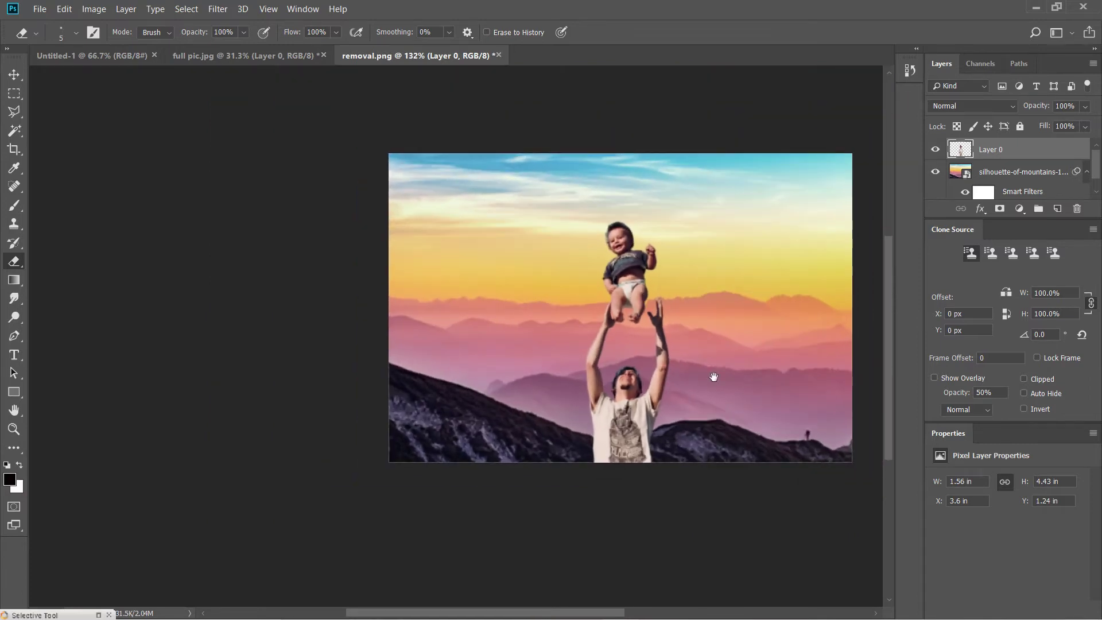
# Apply Levels 228 / 0.01 / 255 to Layer 0, turning the figures solid black.
pyautogui.scroll(1, 711, 376)
pyautogui.scroll(2, 607, 362)
pyautogui.hotkey('ctrl', 'l')
pyautogui.write('200')
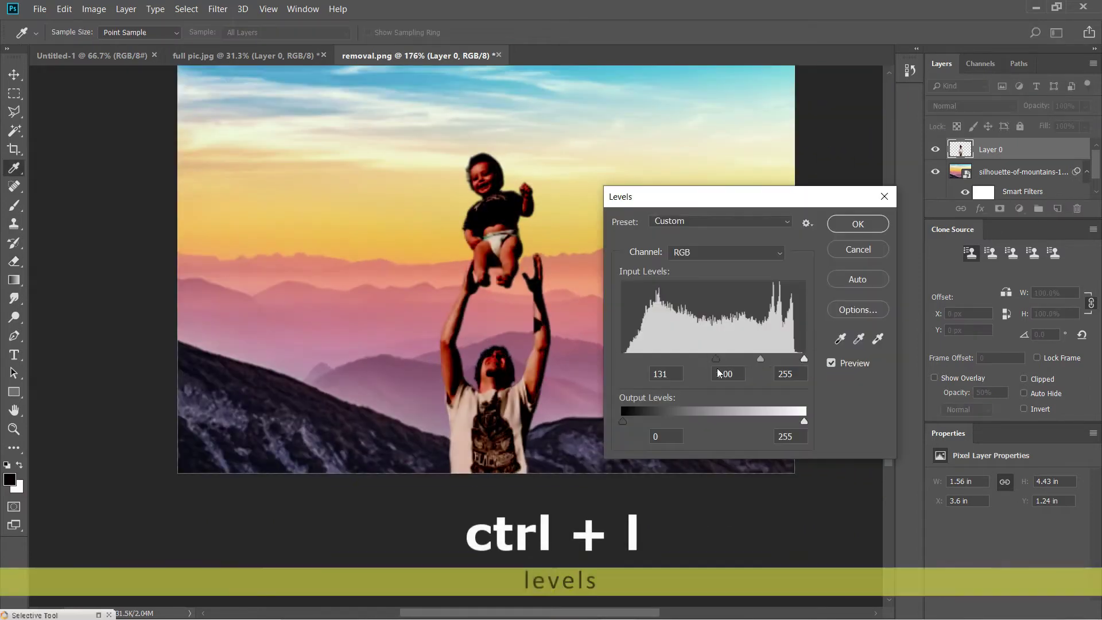
pyautogui.press('Tab')
pyautogui.write('0.01')
pyautogui.press('Tab')
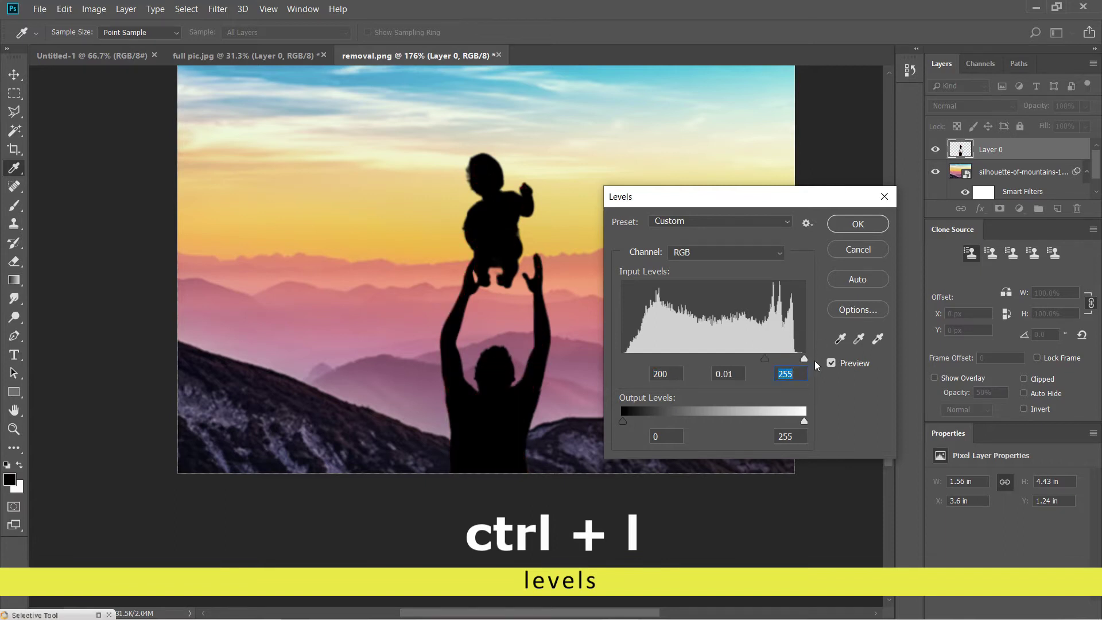
pyautogui.moveTo(768, 361); pyautogui.dragTo(787, 364)
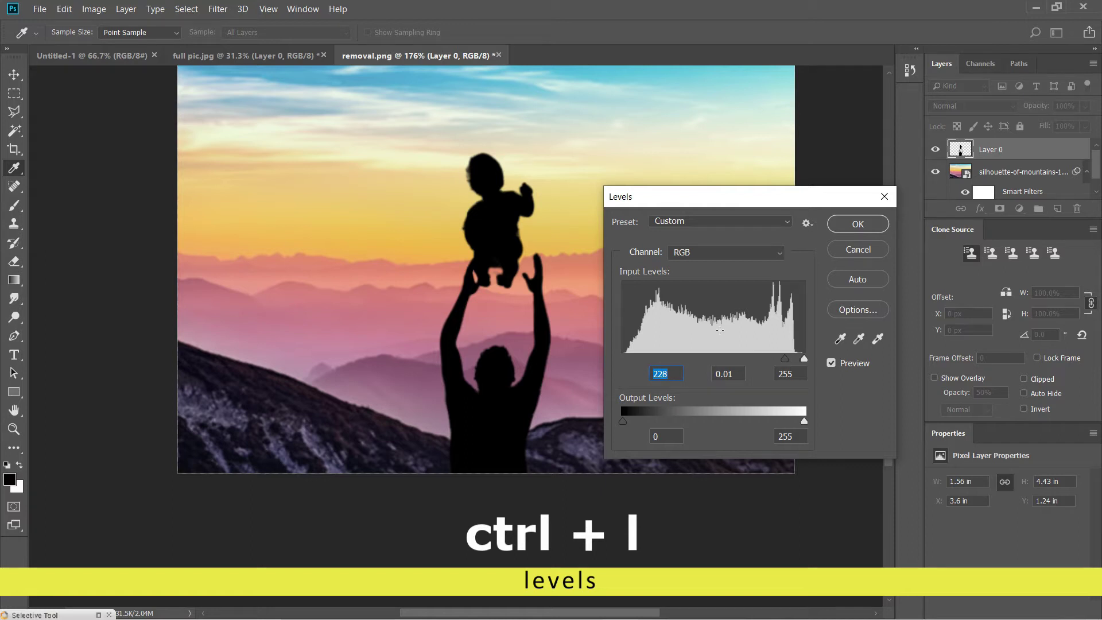
pyautogui.click(856, 223)
pyautogui.press('e')
pyautogui.scroll(-2, 502, 406)
# Select the dark foreground hills on the mountain layer using Magic Wand and Quick Selection.
pyautogui.scroll(-2, 502, 406)
pyautogui.scroll(-1, 502, 406)
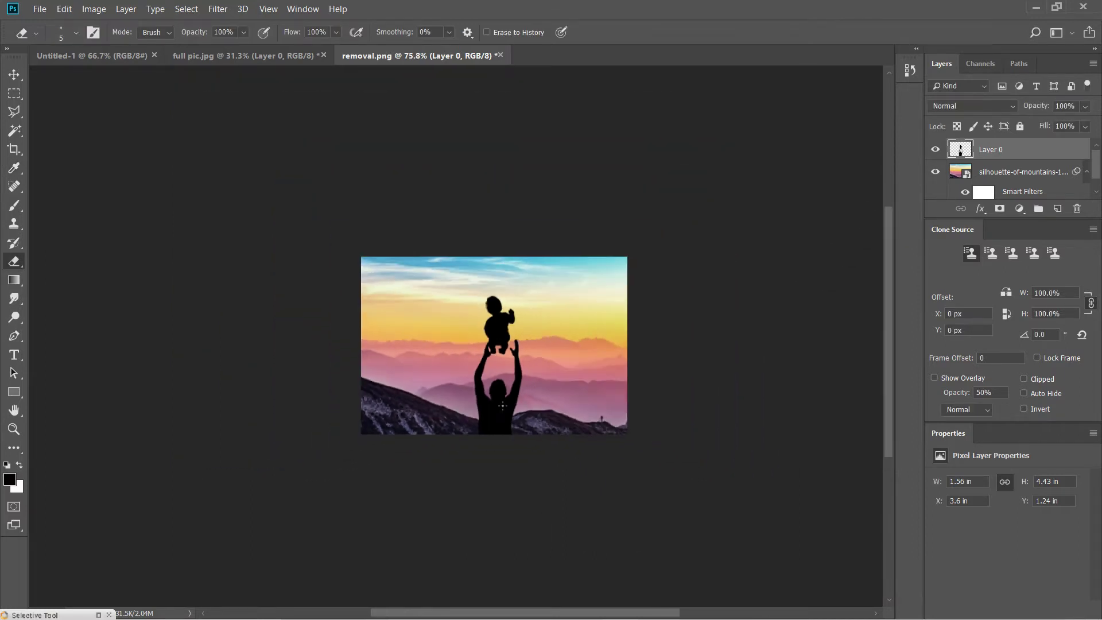
pyautogui.scroll(1, 503, 406)
pyautogui.scroll(1, 502, 406)
pyautogui.scroll(2, 502, 406)
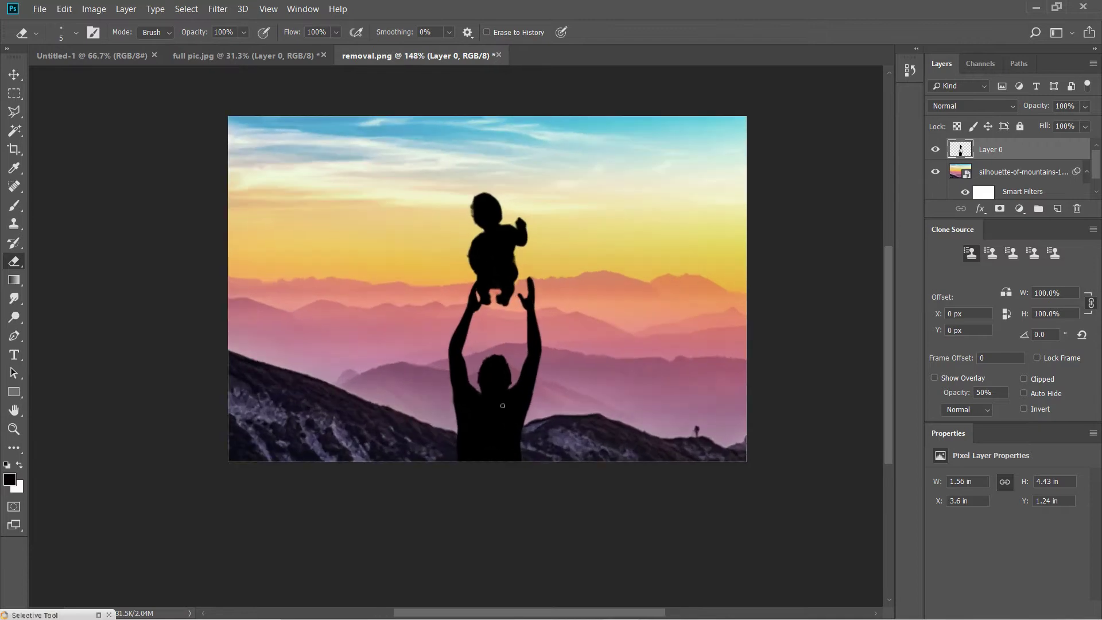
pyautogui.click(1019, 172)
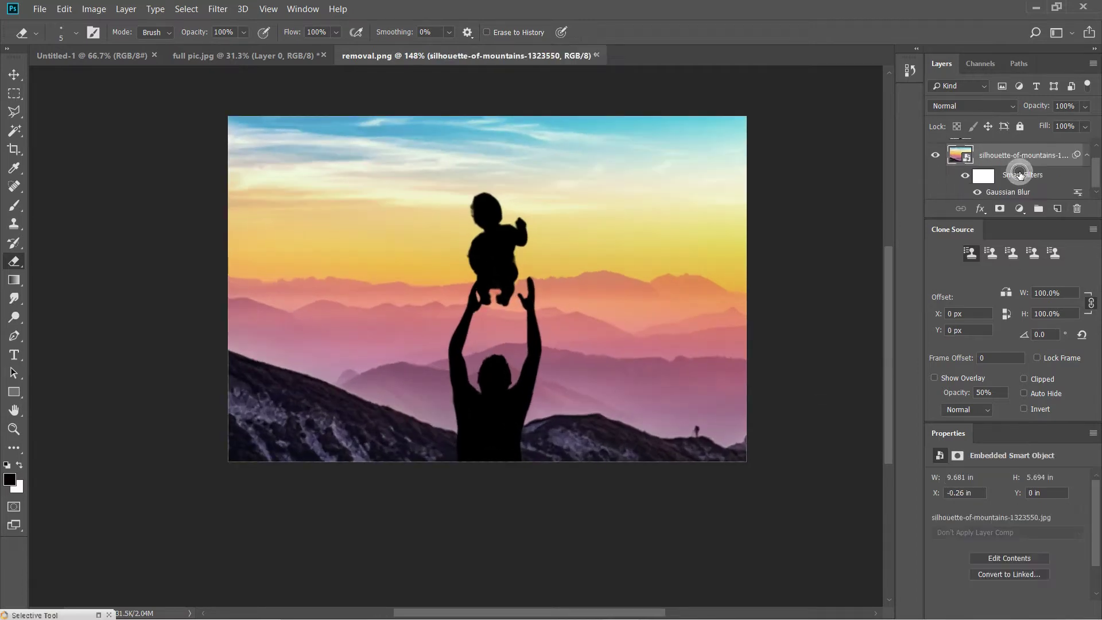
pyautogui.press('w')
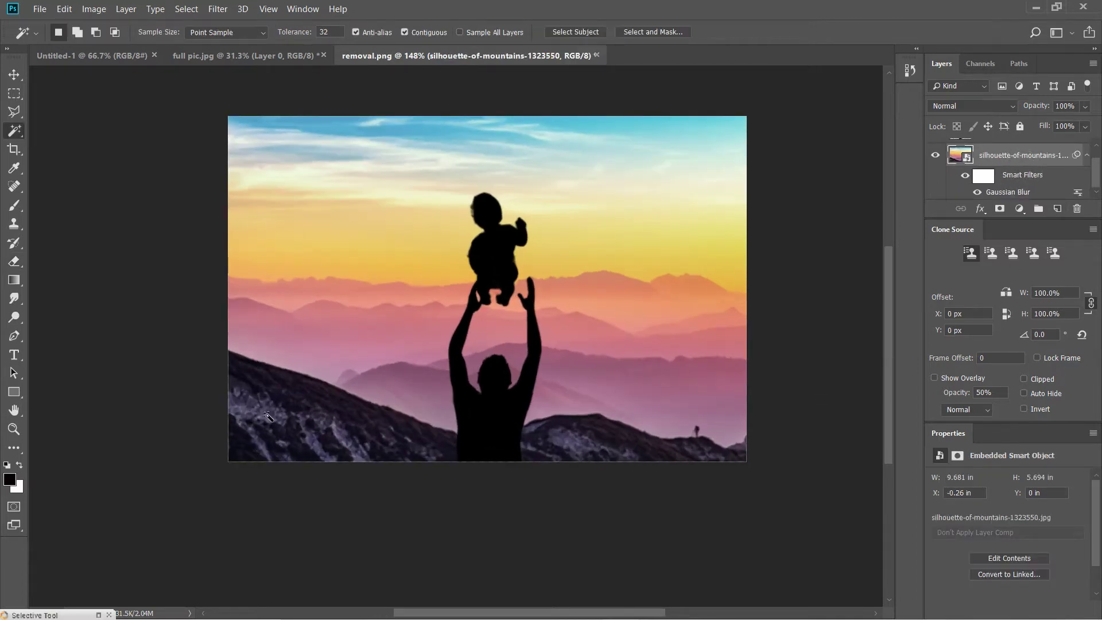
pyautogui.click(251, 391)
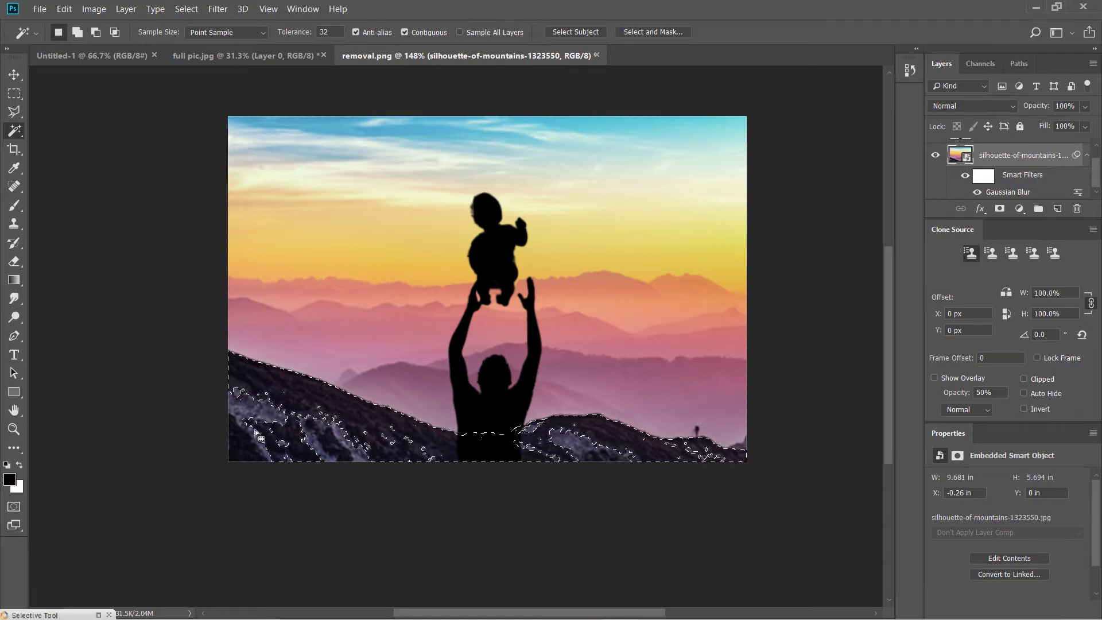
pyautogui.hotkey('shift', 'w')
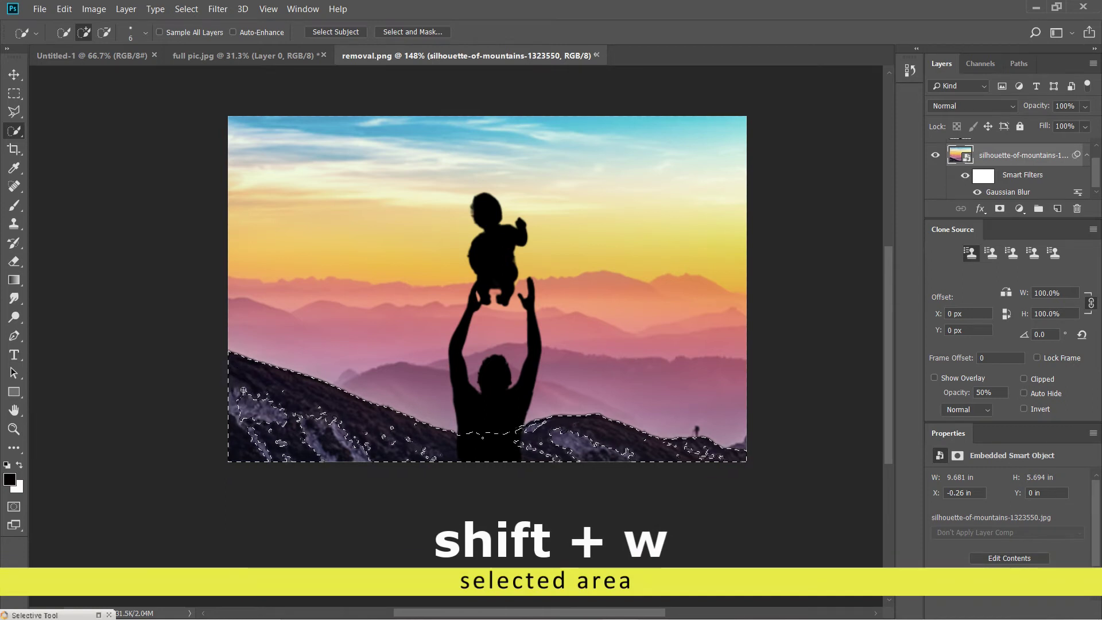
pyautogui.moveTo(319, 426); pyautogui.dragTo(424, 460)
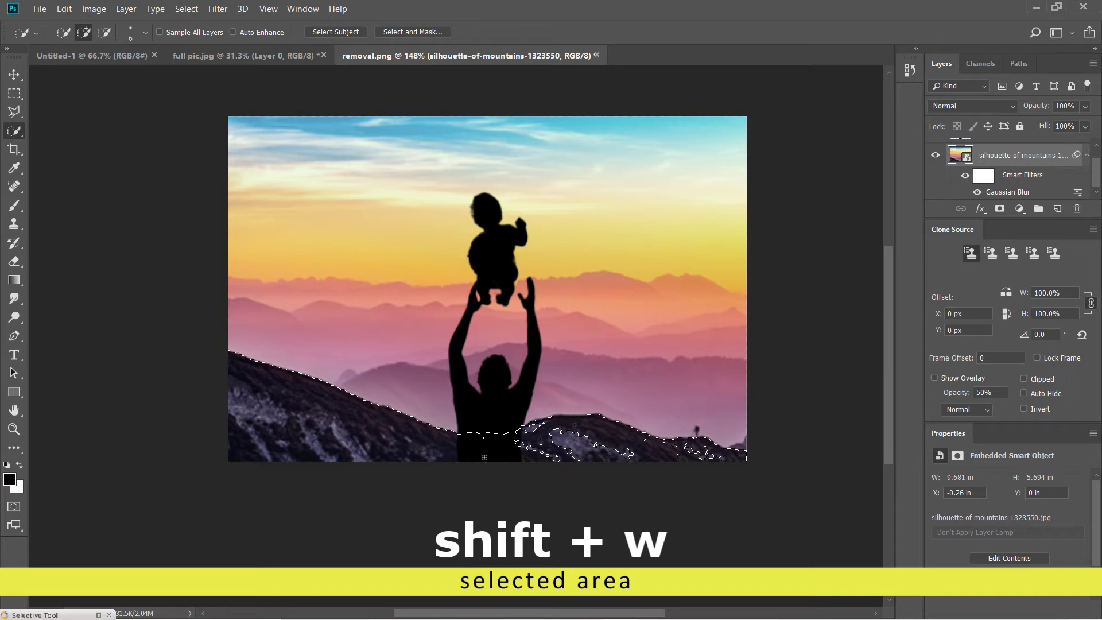
pyautogui.moveTo(545, 446); pyautogui.dragTo(563, 447)
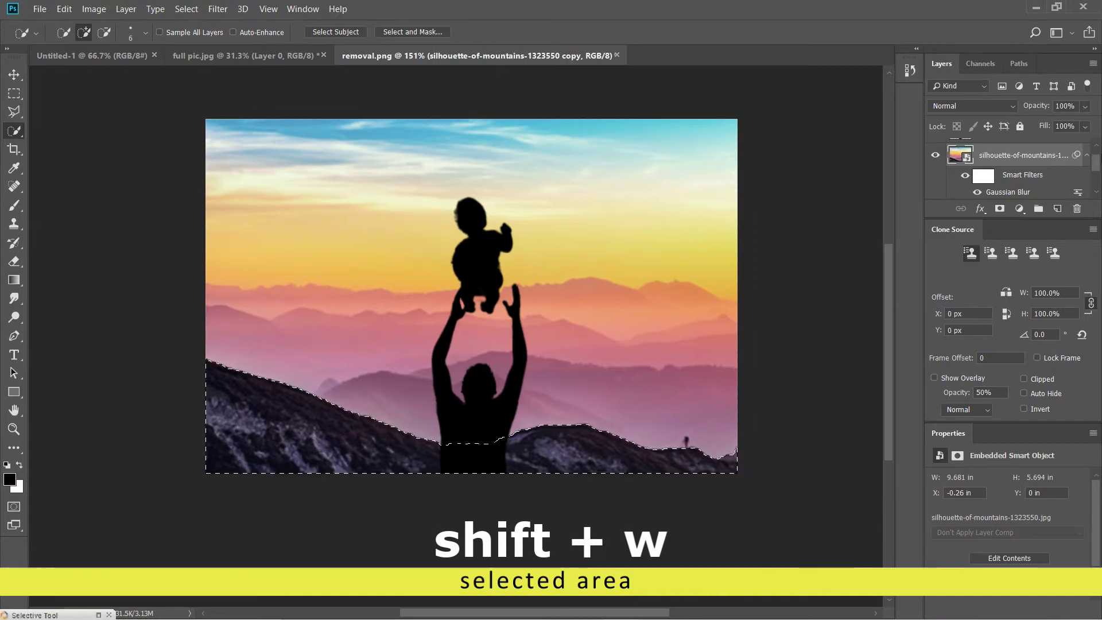
# Flatten the image into one layer named 'full pic' and darken the hills' midtones in Levels.
pyautogui.rightClick(1021, 155)
pyautogui.doubleClick(994, 149)
pyautogui.write('full pic')
pyautogui.press('Return')
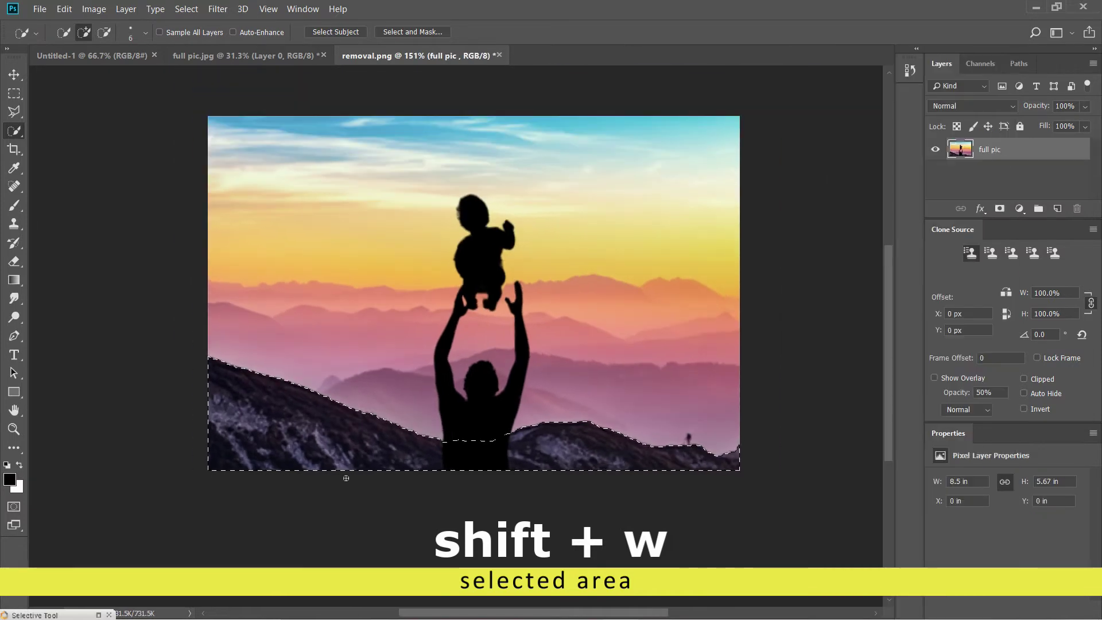
pyautogui.hotkey('ctrl', 'l')
pyautogui.moveTo(715, 355)
pyautogui.mouseDown()
pyautogui.moveTo(781, 356)
pyautogui.moveTo(759, 363)
pyautogui.mouseUp()
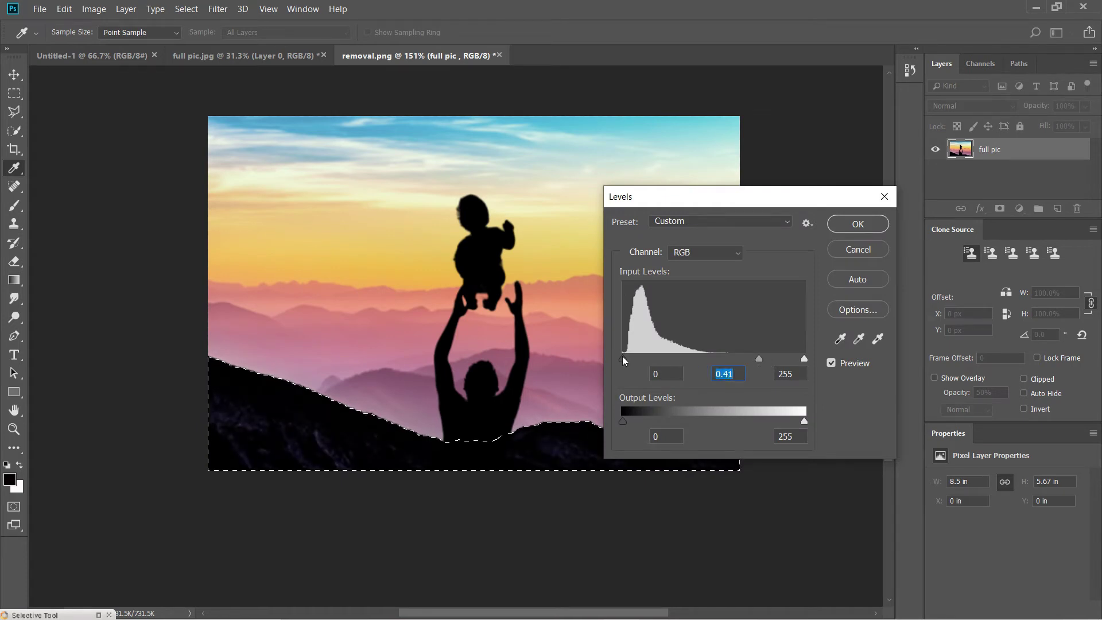
# Apply hill Levels of 51 / 0.41 / 255, then clear the selection.
pyautogui.moveTo(623, 358); pyautogui.dragTo(661, 358)
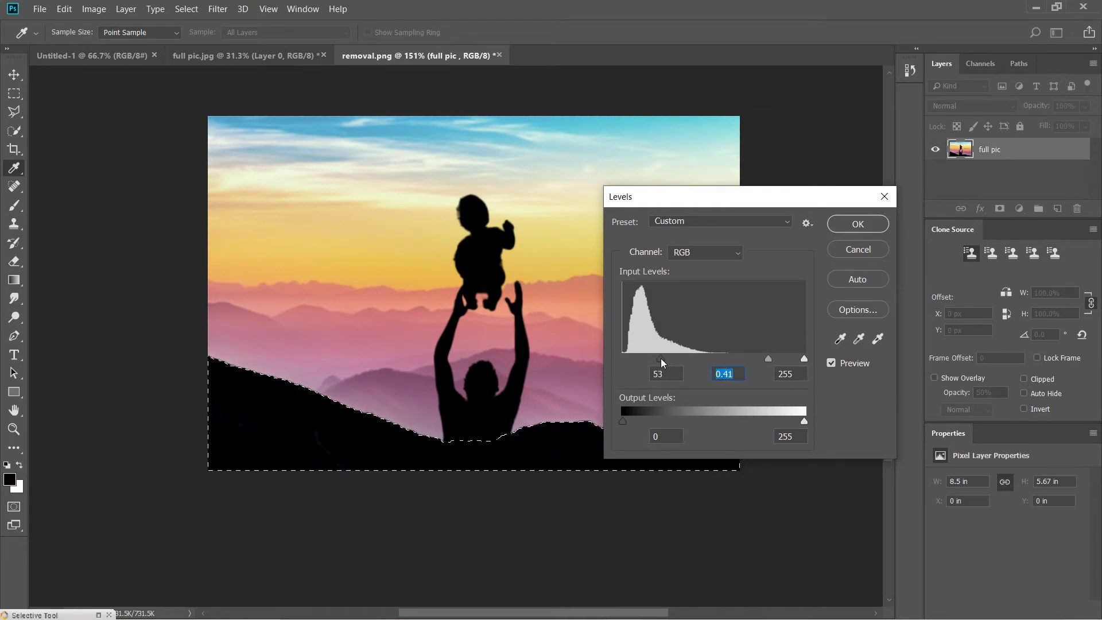
pyautogui.click(876, 227)
pyautogui.hotkey('ctrl', 'd')
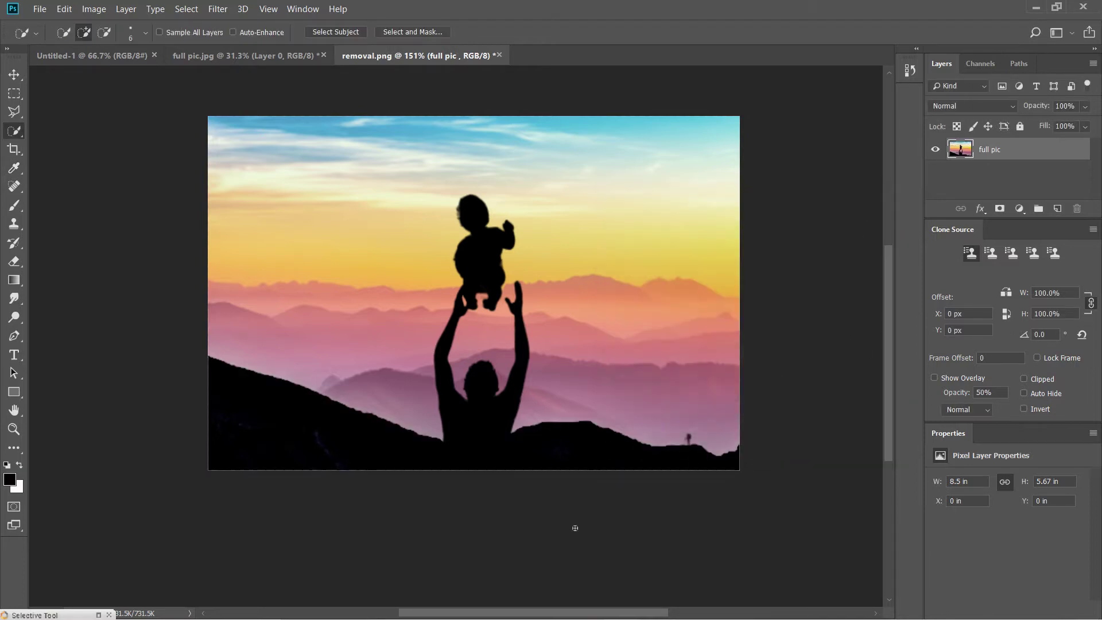
pyautogui.scroll(1, 566, 534)
pyautogui.scroll(1, 565, 533)
pyautogui.scroll(-2, 564, 532)
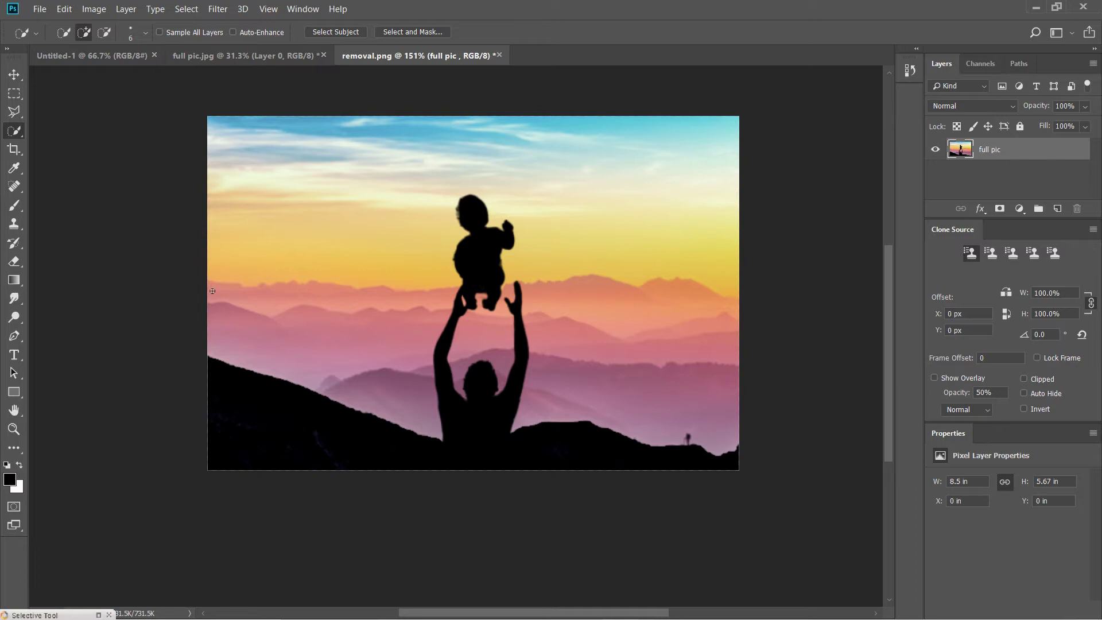
# Select the sky behind the silhouettes and apply Levels at 83 / 0.81 / 242.
pyautogui.moveTo(235, 139); pyautogui.dragTo(394, 253)
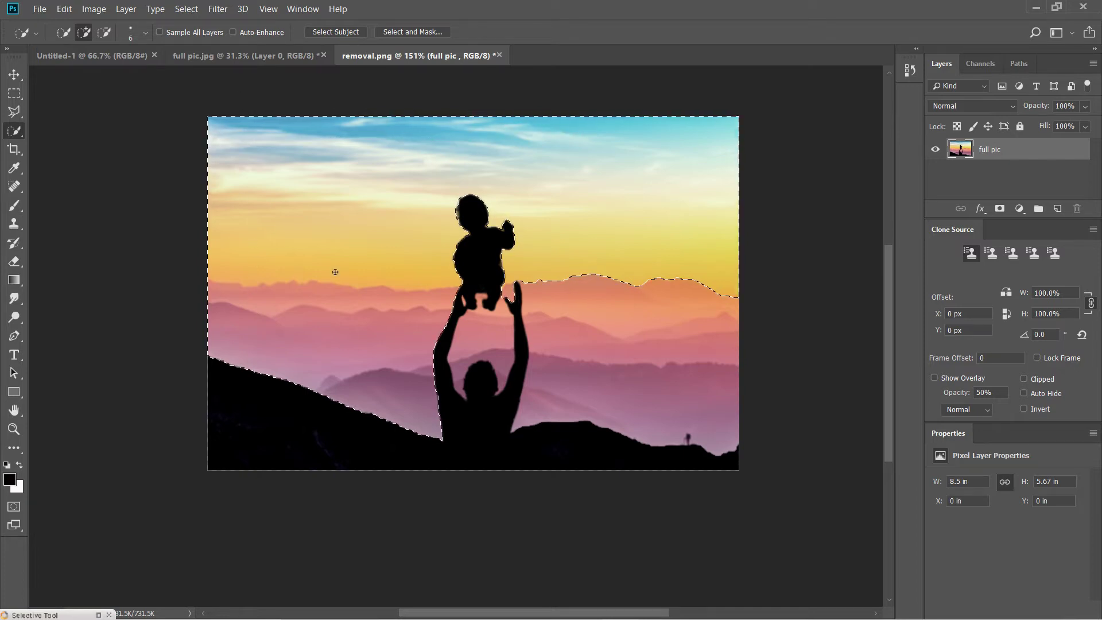
pyautogui.scroll(3, 455, 270)
pyautogui.scroll(-3, 686, 353)
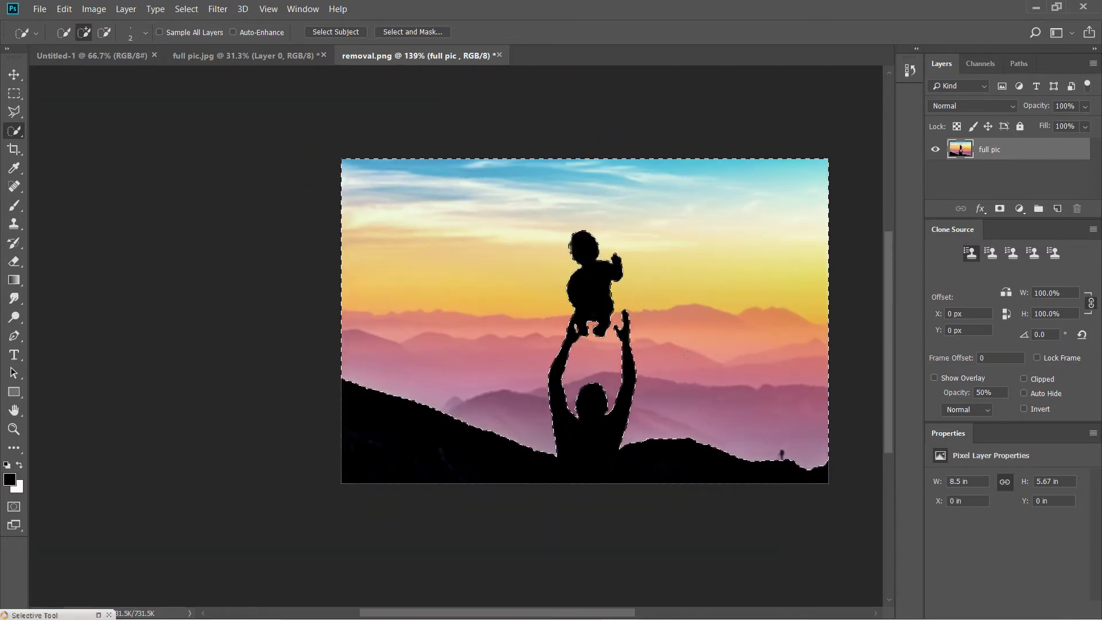
pyautogui.hotkey('ctrl', 'l')
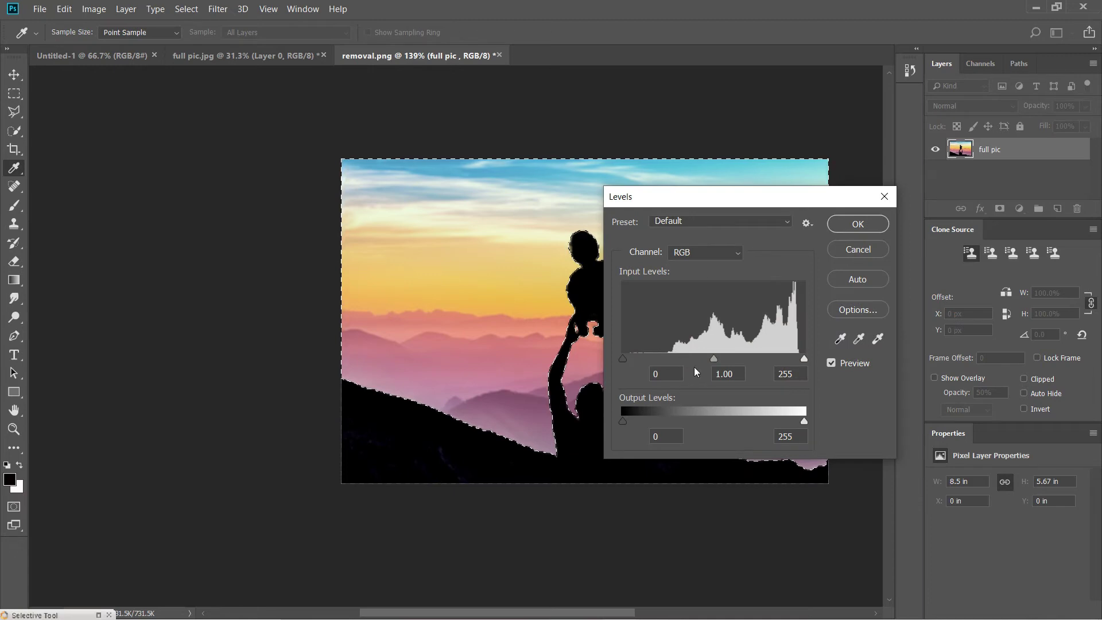
pyautogui.moveTo(623, 358); pyautogui.dragTo(748, 359)
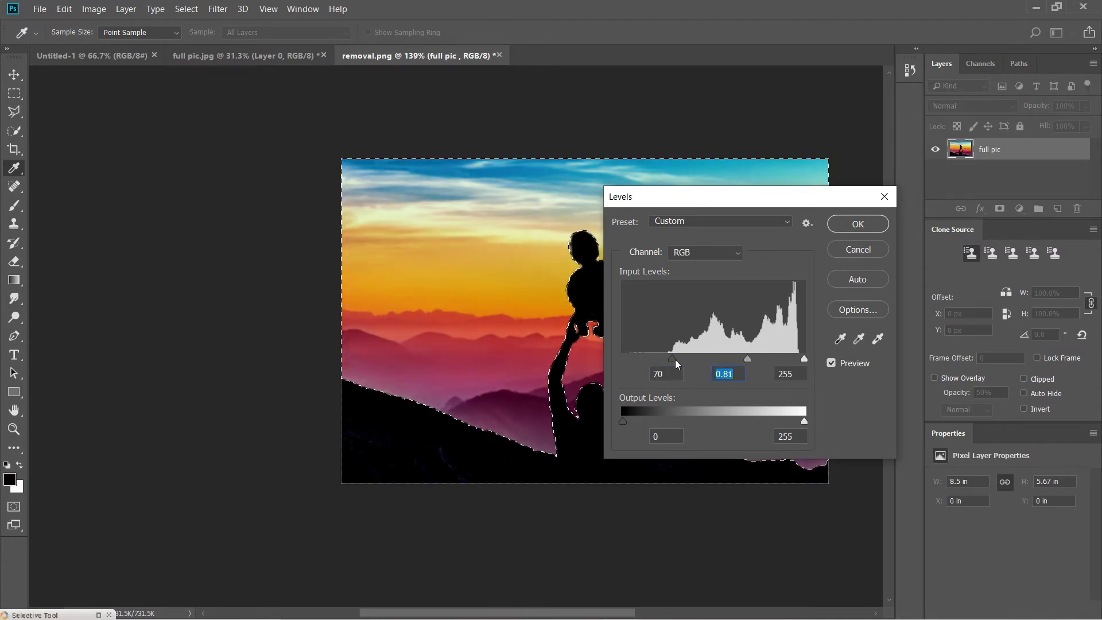
pyautogui.moveTo(677, 363); pyautogui.dragTo(686, 363)
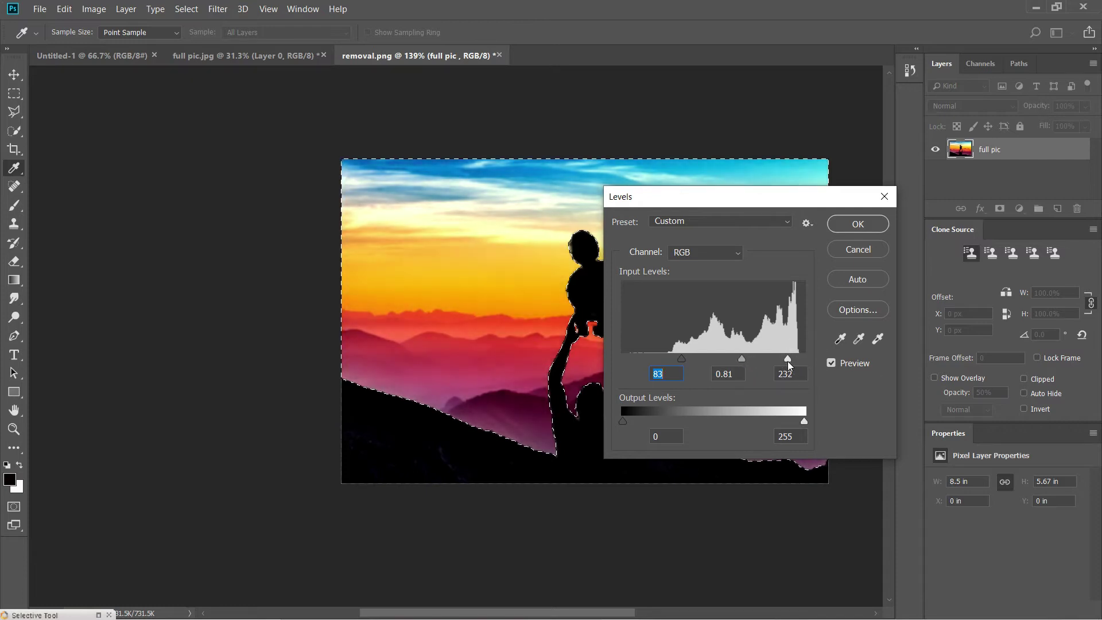
pyautogui.moveTo(806, 363); pyautogui.dragTo(800, 370)
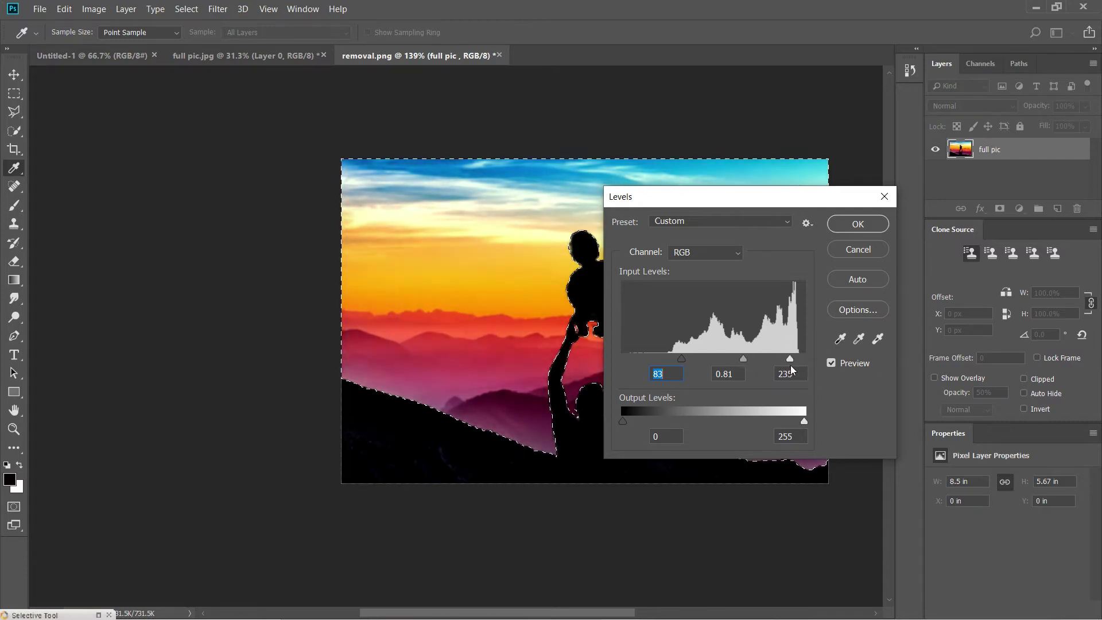
pyautogui.click(800, 369)
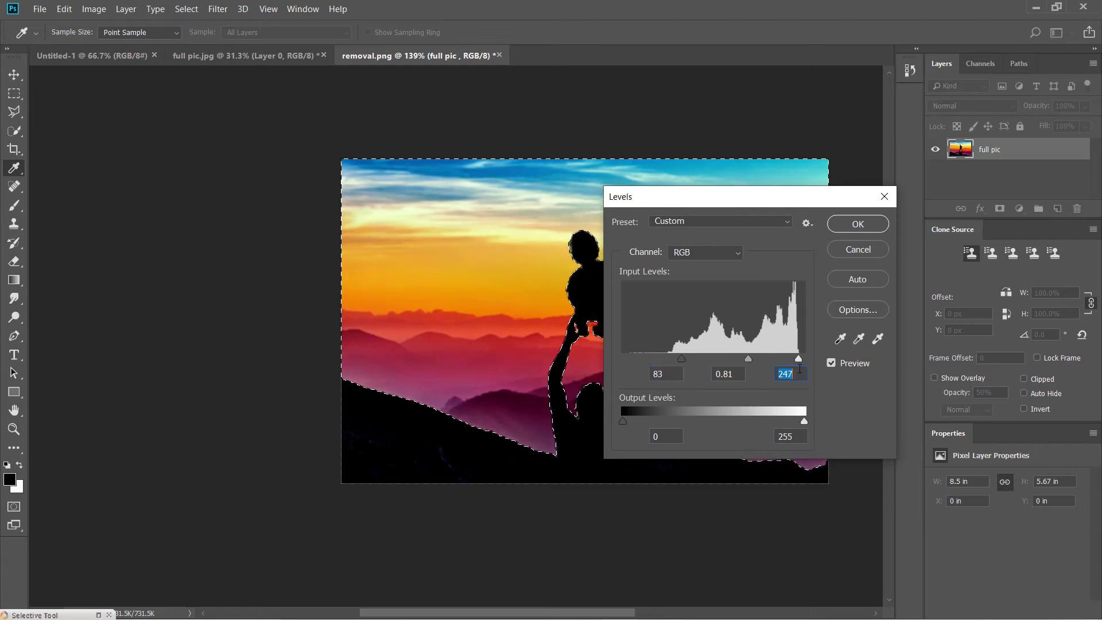
pyautogui.moveTo(797, 360); pyautogui.dragTo(796, 360)
pyautogui.click(859, 227)
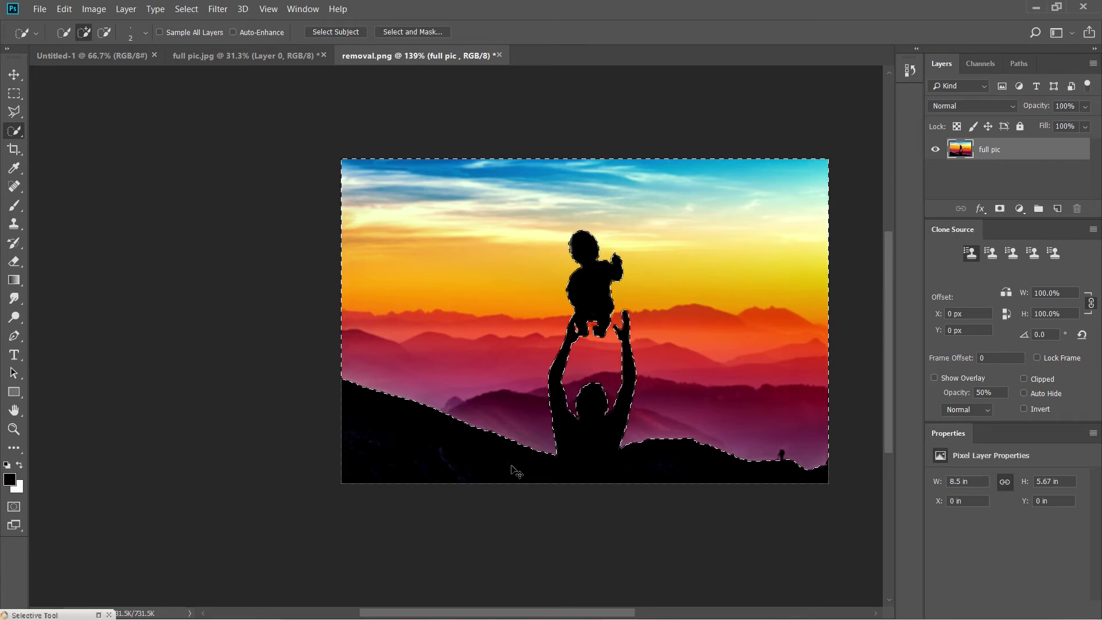
# Clear the sky selection and zoom in on the father-and-baby silhouette.
pyautogui.hotkey('ctrl', 'd')
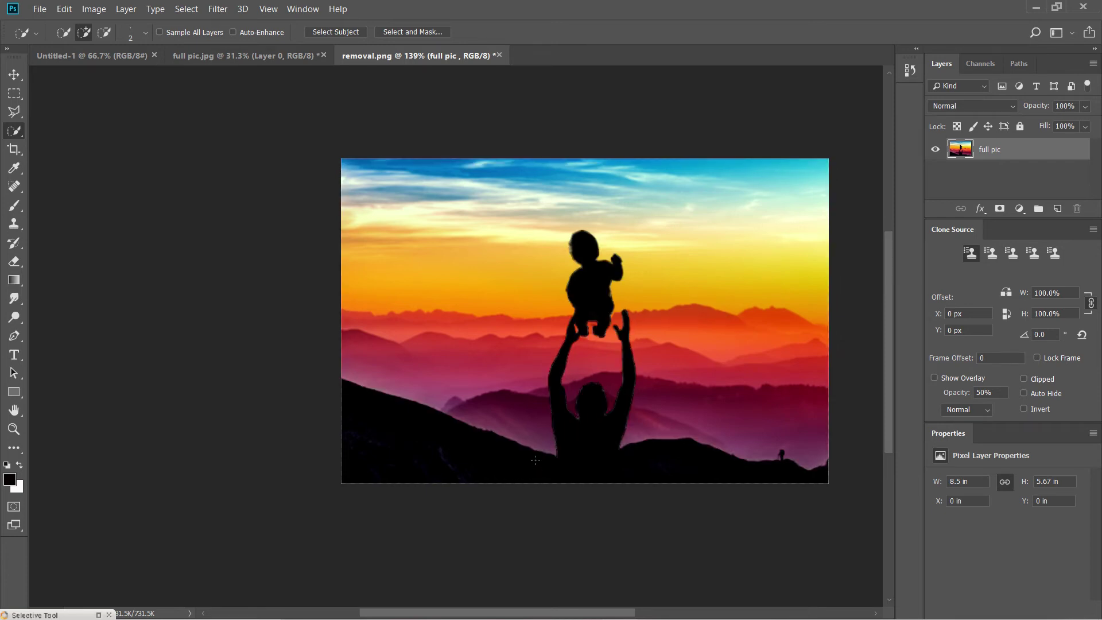
pyautogui.scroll(2, 536, 460)
pyautogui.scroll(-1, 568, 425)
pyautogui.scroll(2, 591, 402)
pyautogui.scroll(2, 627, 369)
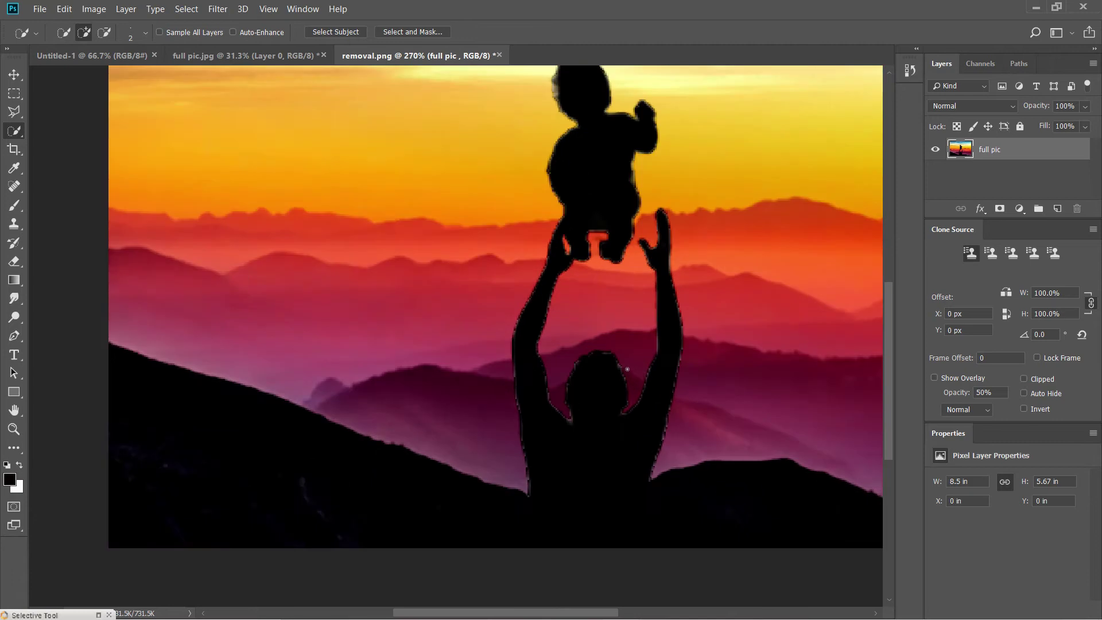
pyautogui.scroll(1, 627, 369)
pyautogui.scroll(1, 777, 227)
pyautogui.scroll(1, 583, 327)
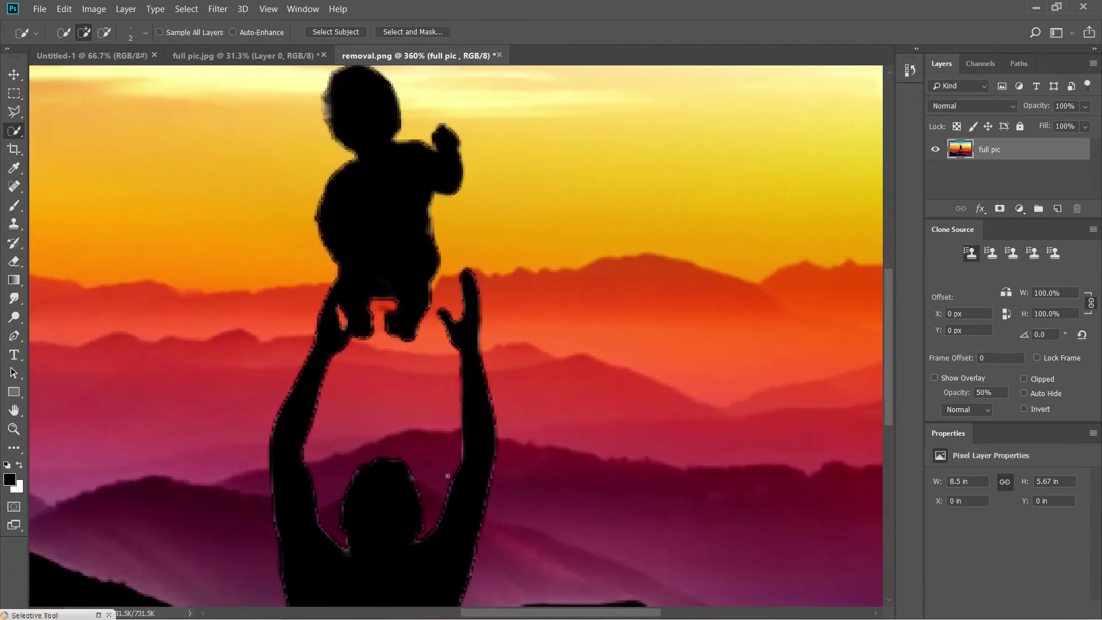
pyautogui.scroll(1, 451, 471)
pyautogui.scroll(1, 451, 471)
pyautogui.scroll(-2, 459, 465)
pyautogui.scroll(-1, 470, 455)
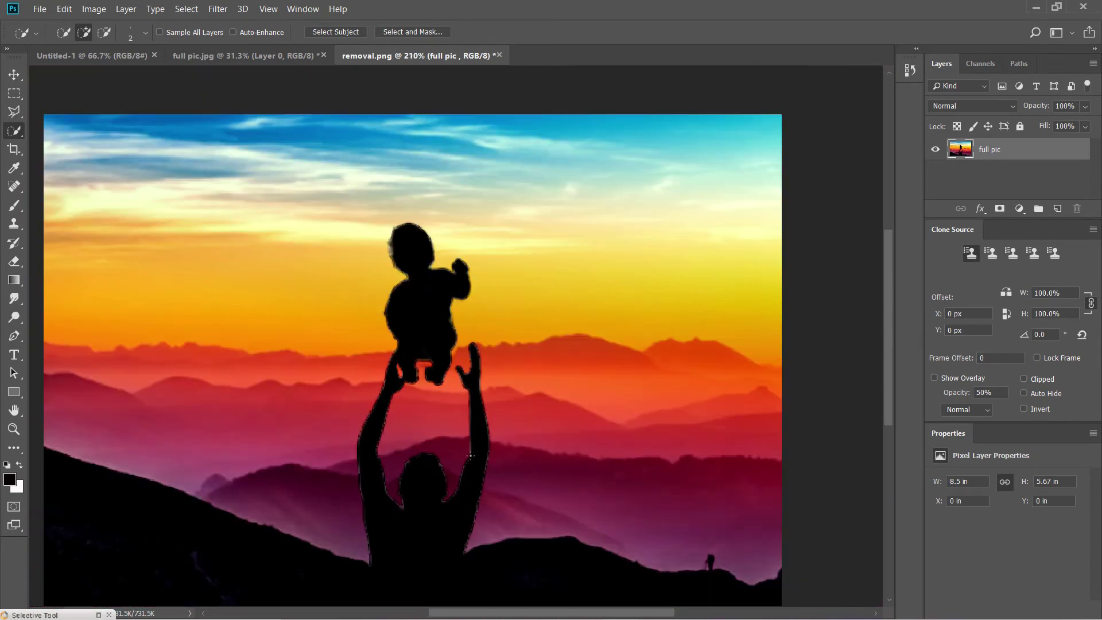
pyautogui.scroll(3, 405, 510)
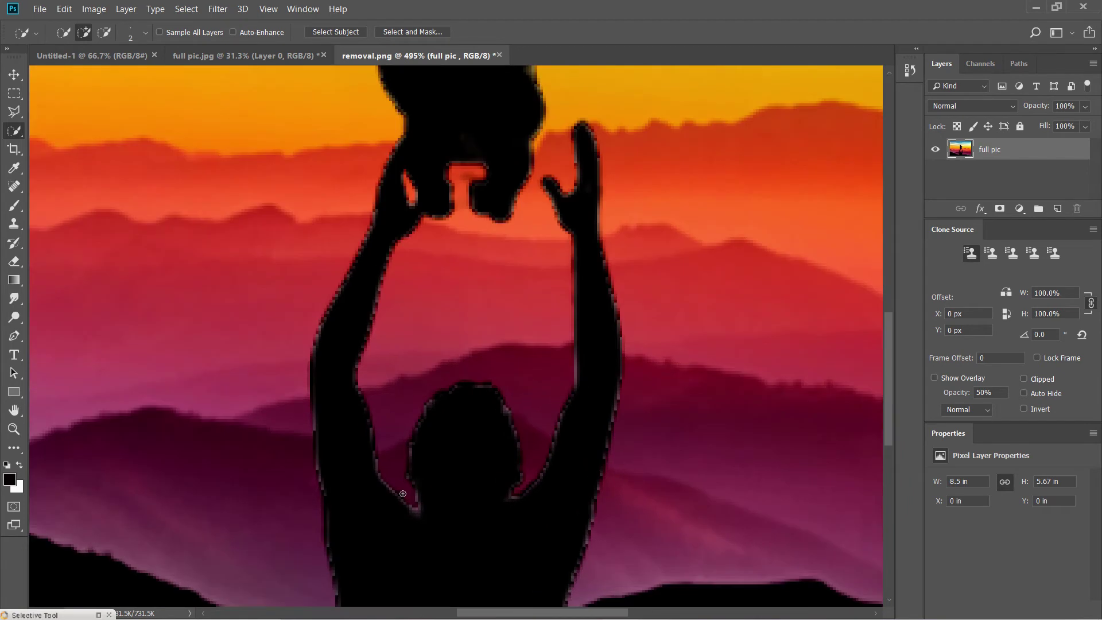
# Erase stray pixels along the silhouette's edges with the Eraser.
pyautogui.press('e')
pyautogui.scroll(-1, 403, 468)
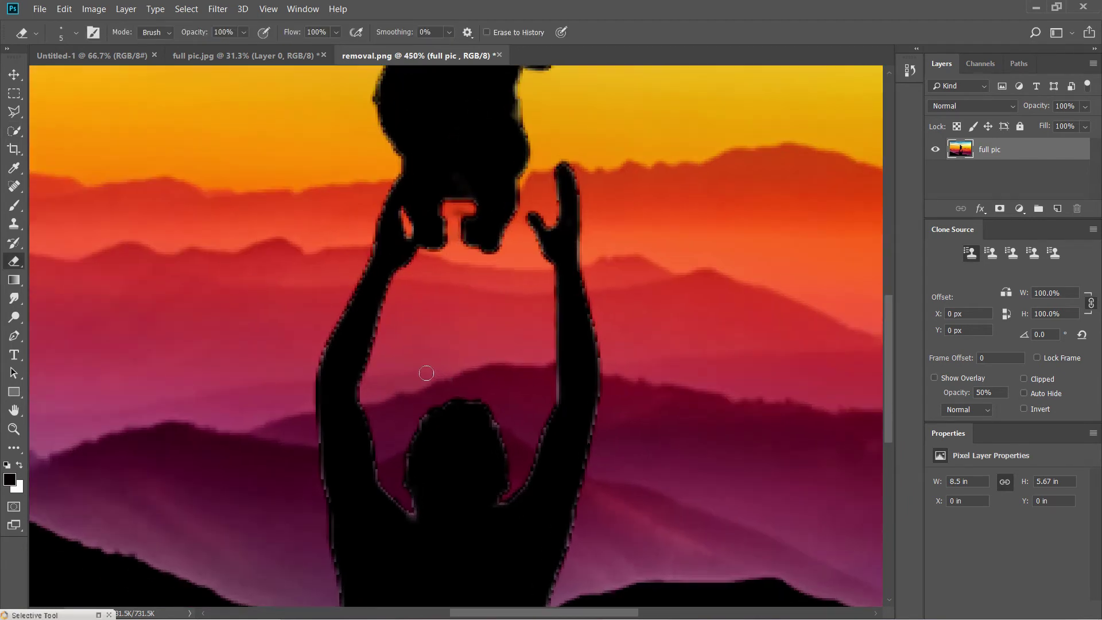
pyautogui.scroll(-1, 402, 376)
pyautogui.scroll(-1, 374, 387)
pyautogui.scroll(-1, 377, 393)
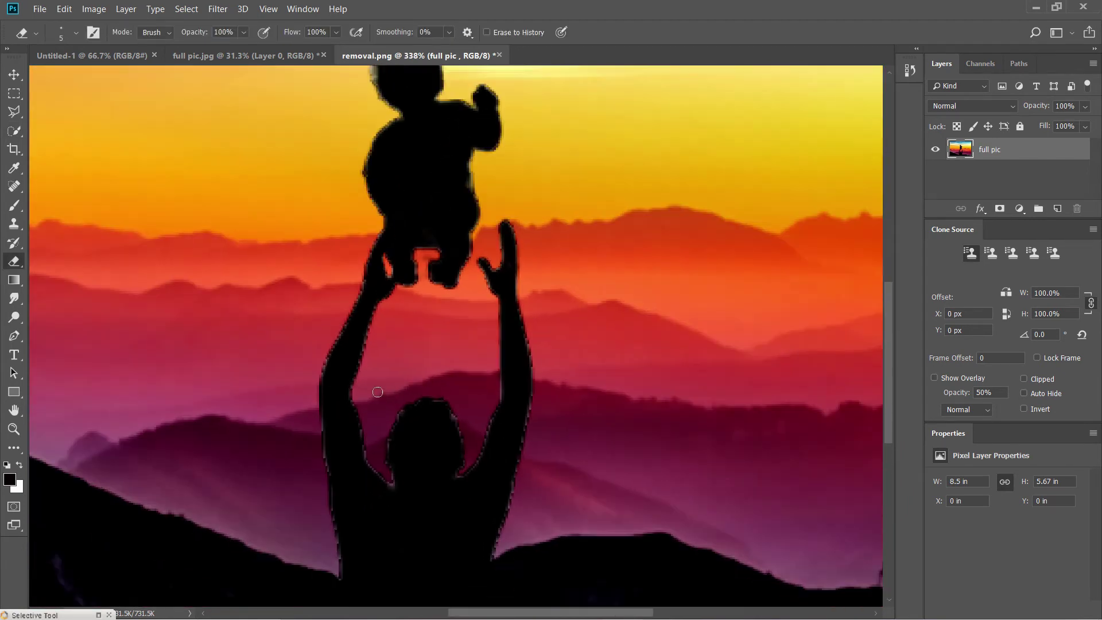
pyautogui.scroll(-1, 377, 392)
pyautogui.scroll(1, 381, 412)
pyautogui.scroll(1, 384, 414)
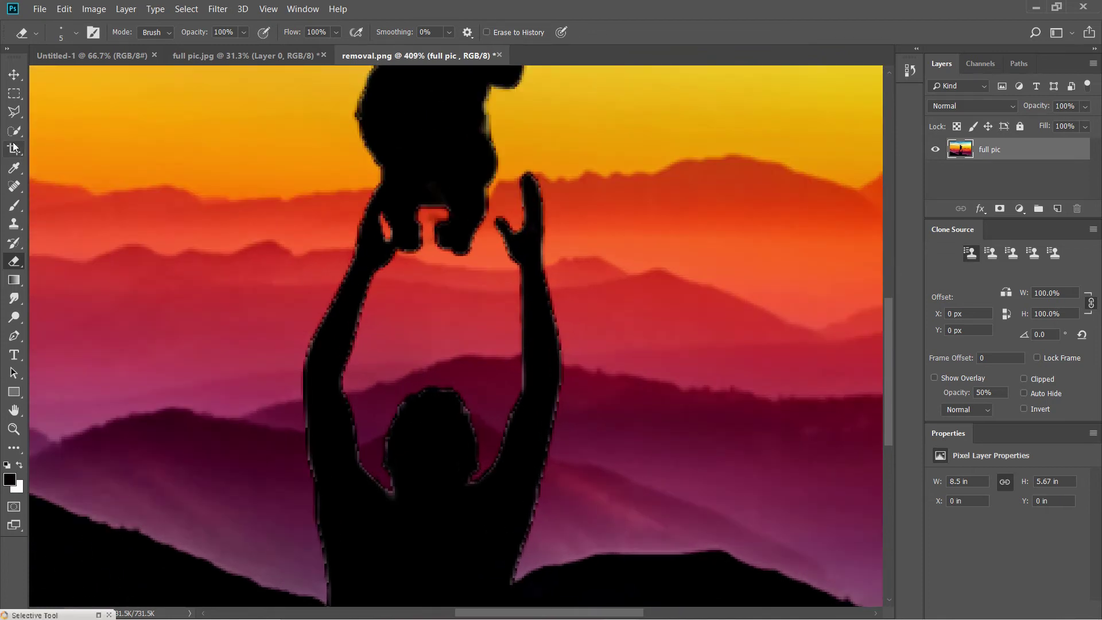
# Sample the silhouette's solid black from the arm for the Brush.
pyautogui.click(14, 167)
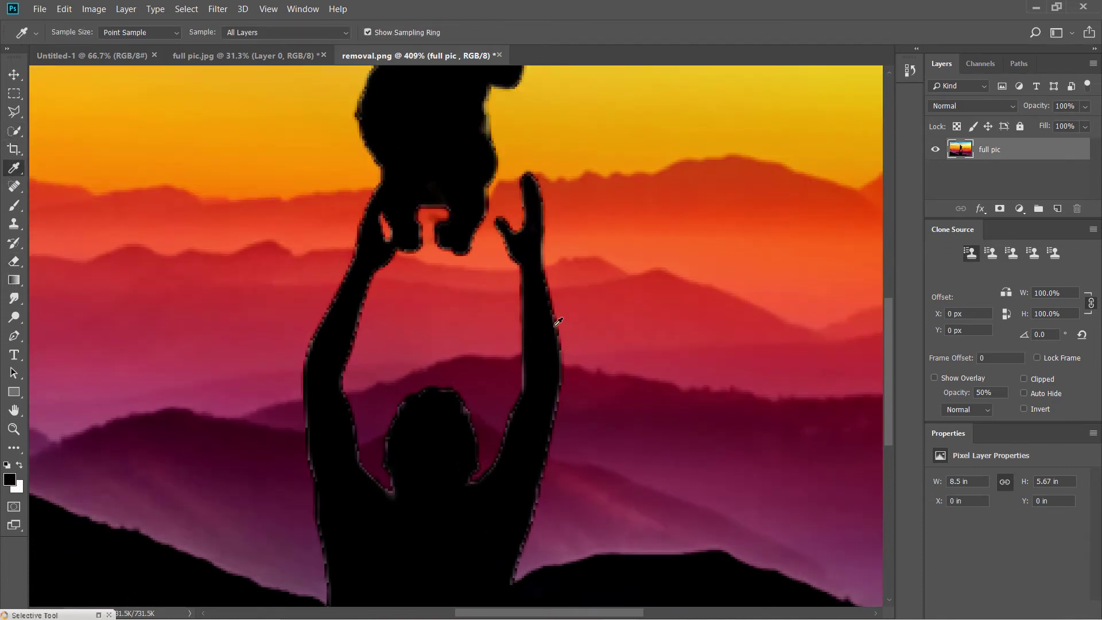
pyautogui.click(542, 339)
pyautogui.press('b')
pyautogui.scroll(2, 519, 364)
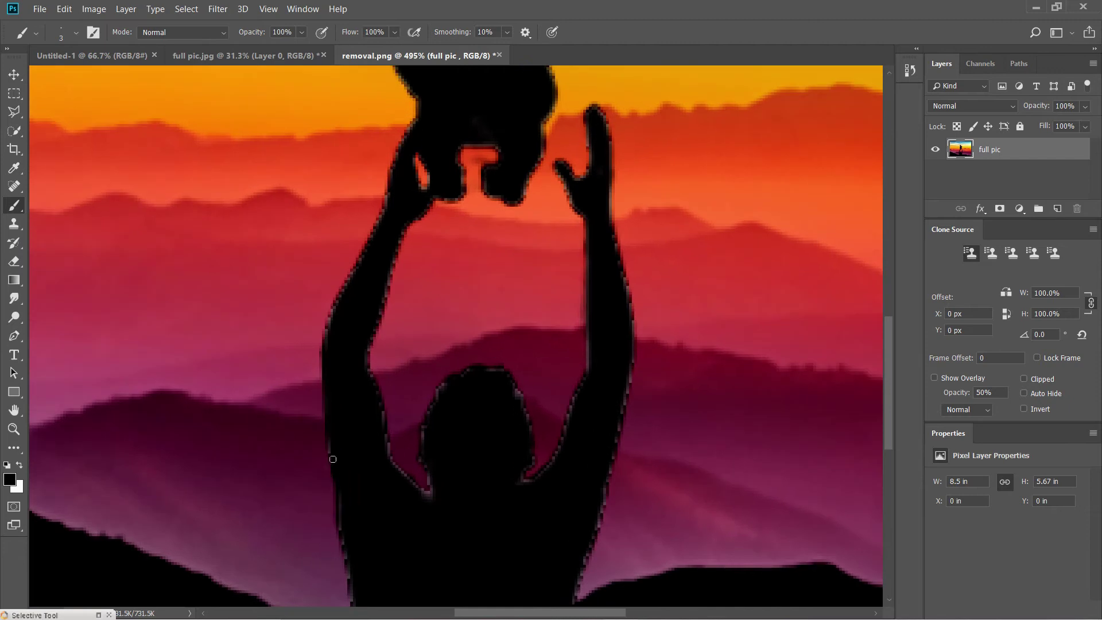
pyautogui.scroll(-2, 334, 456)
pyautogui.scroll(-3, 347, 305)
pyautogui.scroll(3, 381, 372)
pyautogui.scroll(-1, 375, 456)
# Enlarge the brush slightly and paint the silhouette edges in matching black.
pyautogui.press(']')
pyautogui.press(']')
pyautogui.scroll(3, 340, 292)
pyautogui.scroll(1, 344, 299)
pyautogui.scroll(2, 425, 470)
pyautogui.scroll(-6, 625, 535)
pyautogui.scroll(-2, 626, 535)
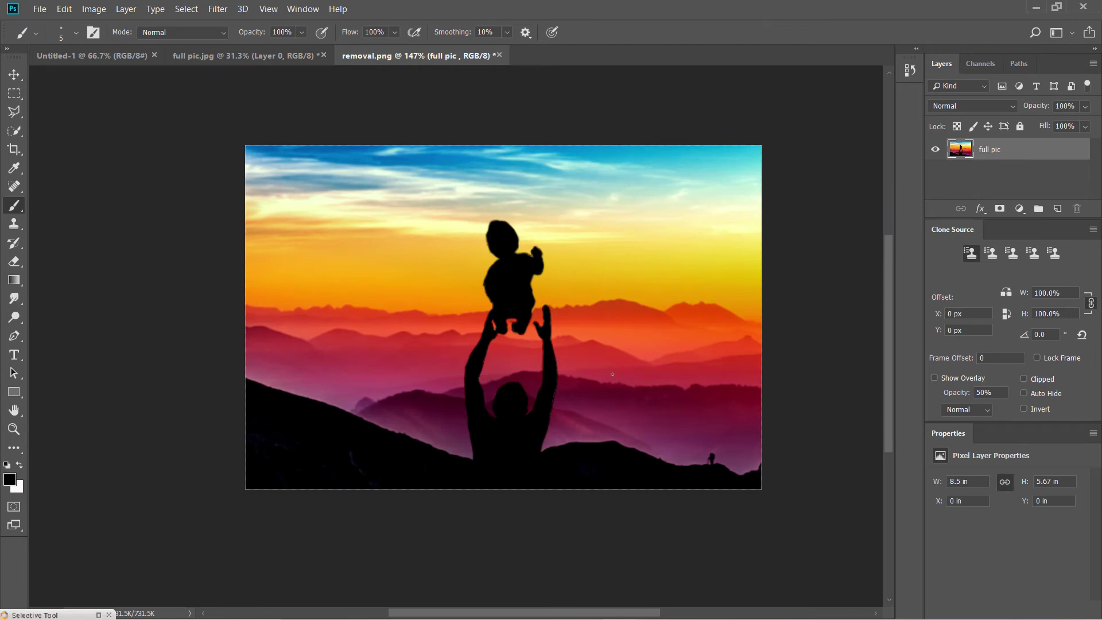
pyautogui.scroll(1, 471, 355)
pyautogui.scroll(-1, 517, 310)
pyautogui.scroll(1, 517, 310)
pyautogui.scroll(-1, 525, 316)
pyautogui.scroll(-1, 524, 316)
pyautogui.scroll(2, 525, 317)
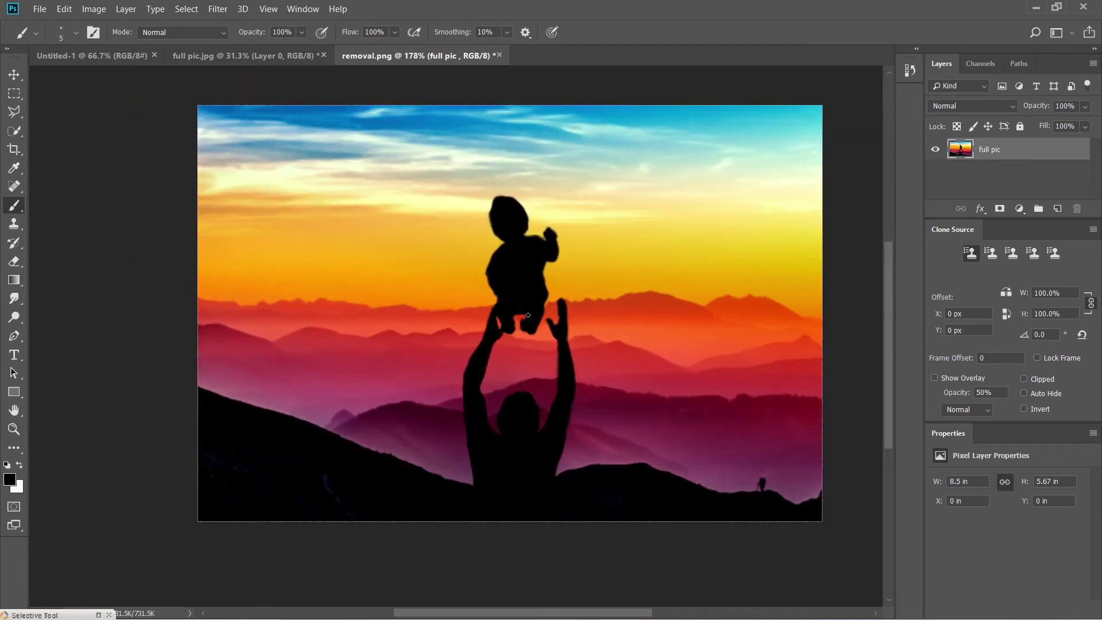
pyautogui.scroll(-1, 528, 315)
pyautogui.scroll(-1, 548, 313)
pyautogui.scroll(2, 548, 313)
pyautogui.scroll(-1, 522, 327)
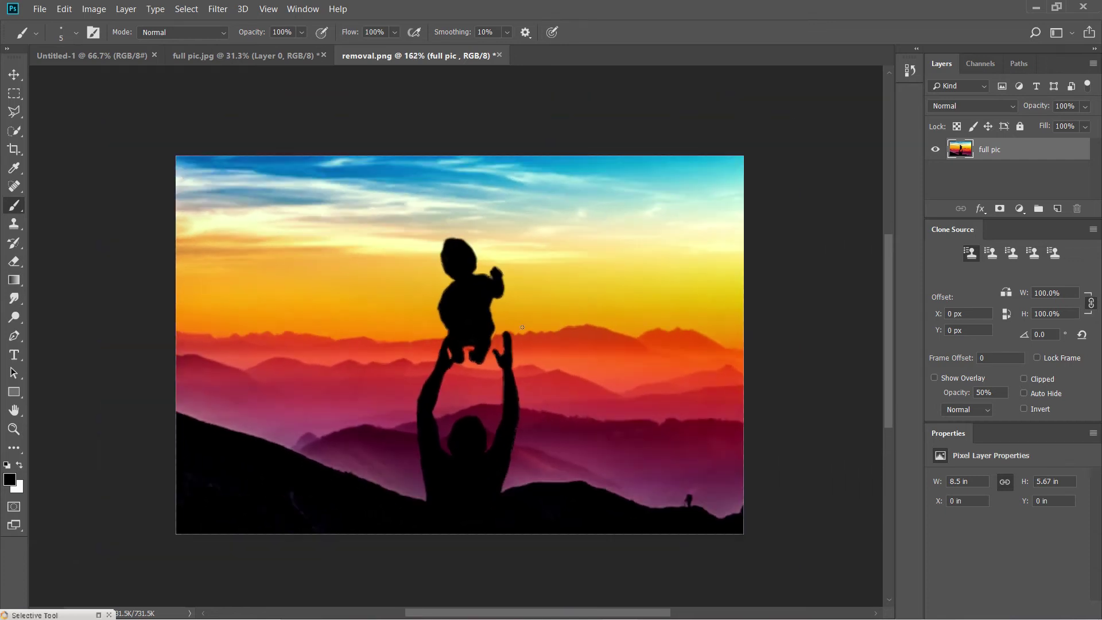
pyautogui.scroll(-1, 522, 327)
pyautogui.press('t')
# Type 'SOMETHING THAT IS LOVED' in the sky left of the baby in Bauhaus 93.
pyautogui.click(239, 263)
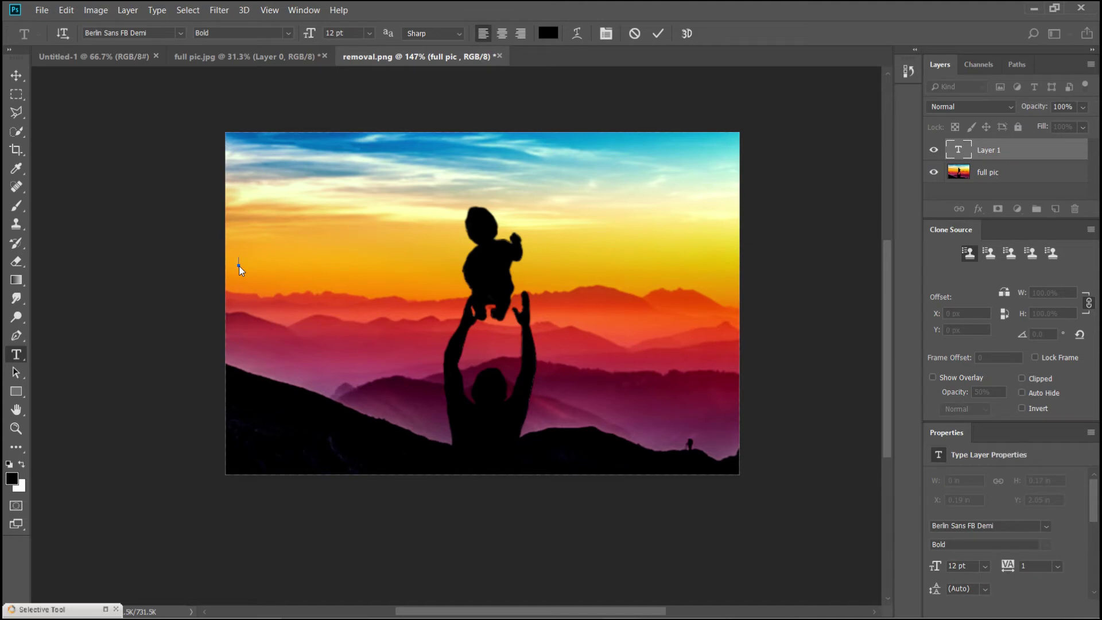
pyautogui.write('o')
pyautogui.write('thing tha t')
pyautogui.write('IS')
pyautogui.write(' LOVED')
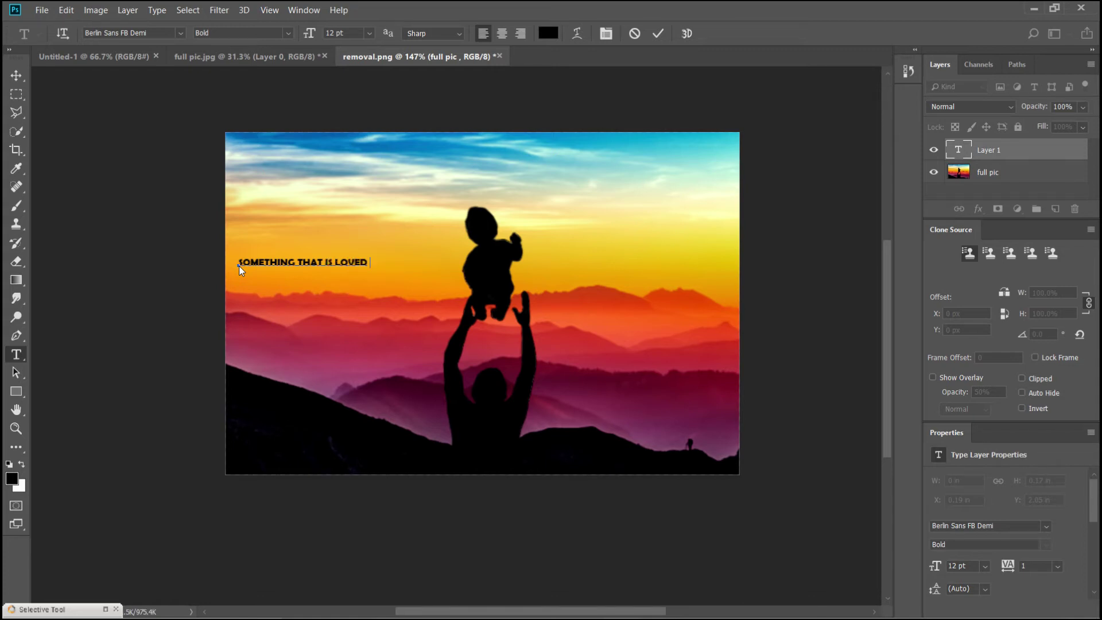
pyautogui.hotkey('ctrl', 'a')
pyautogui.click(180, 33)
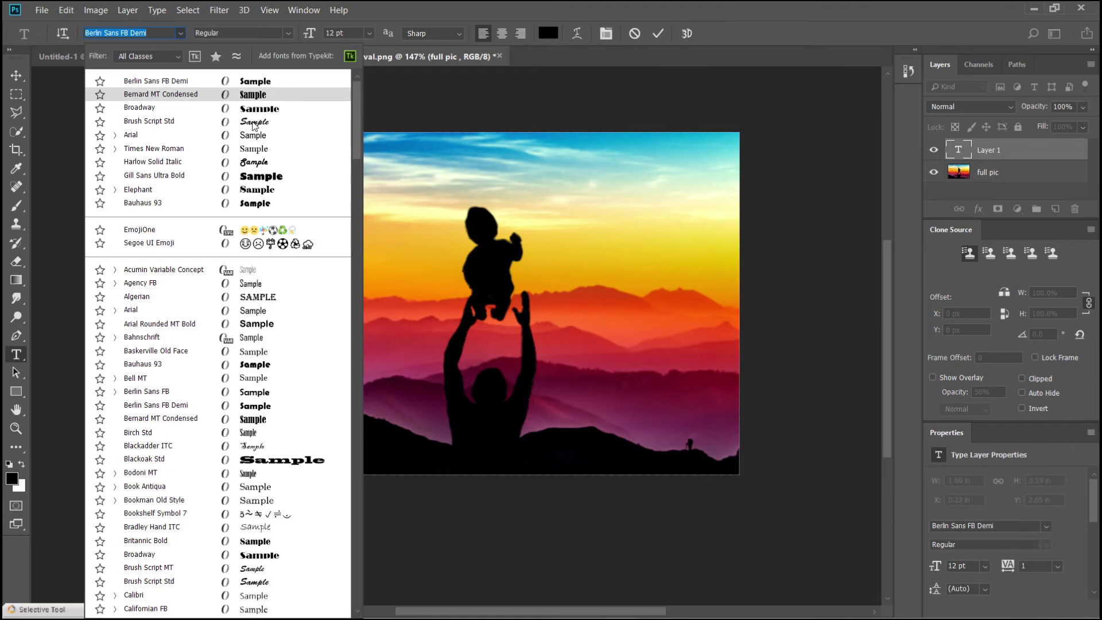
pyautogui.click(255, 199)
pyautogui.click(180, 32)
pyautogui.click(263, 119)
pyautogui.click(181, 33)
pyautogui.click(643, 43)
# Enlarge the caption to about 158% and add 'IS NEVER LOST......' after LOVED.
pyautogui.hotkey('ctrl', 't')
pyautogui.moveTo(381, 270); pyautogui.dragTo(482, 272)
pyautogui.press('Return')
pyautogui.click(569, 278)
pyautogui.write('IS N EVER')
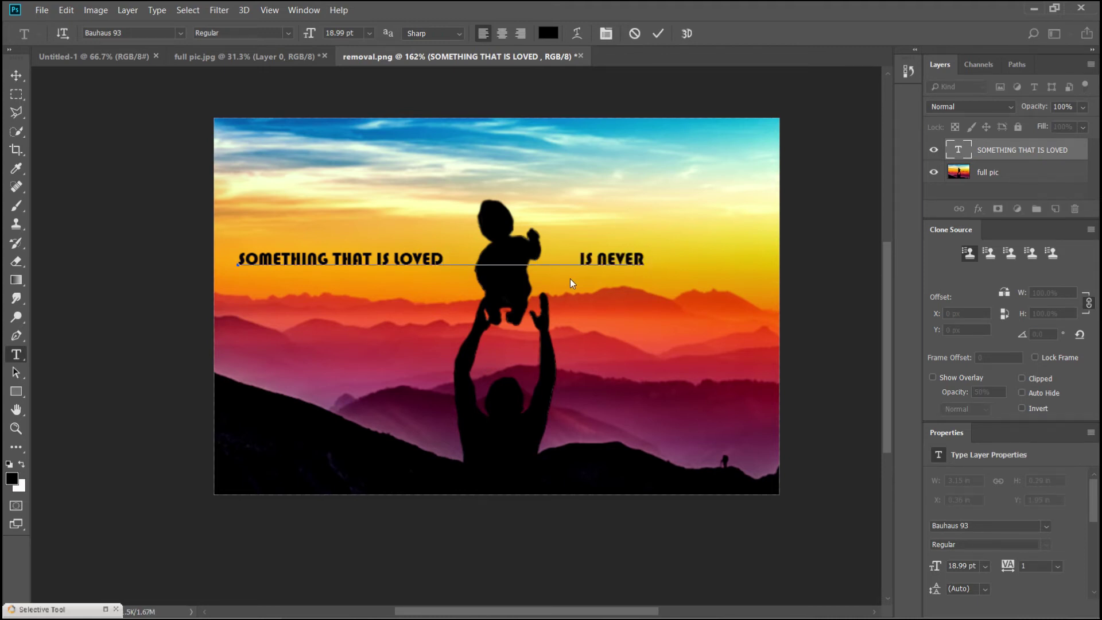
pyautogui.write(' LOST......')
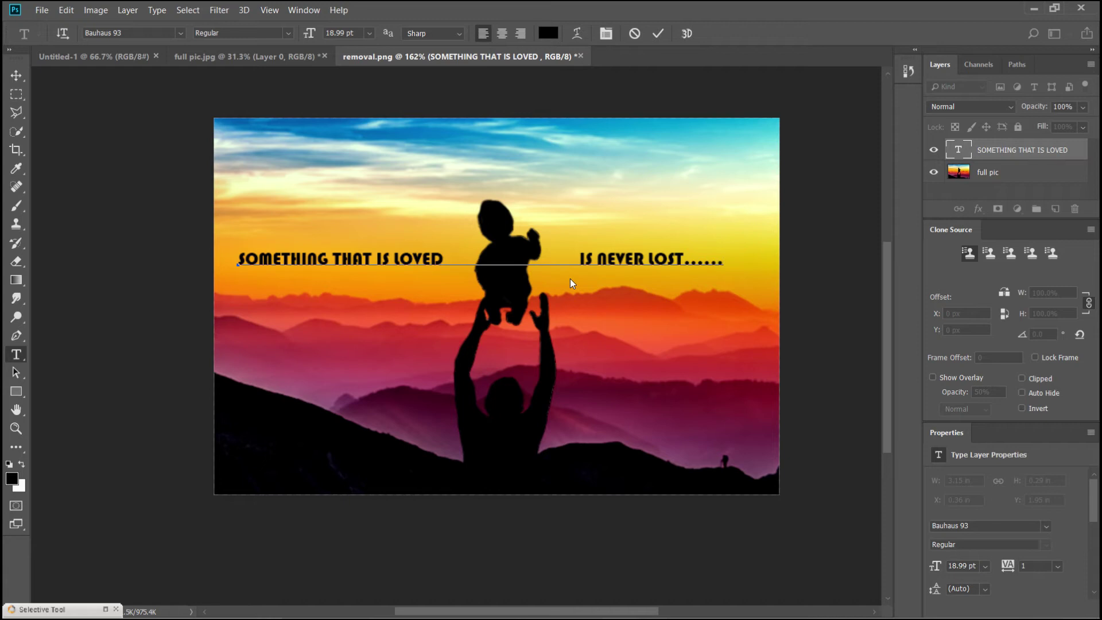
pyautogui.click(657, 33)
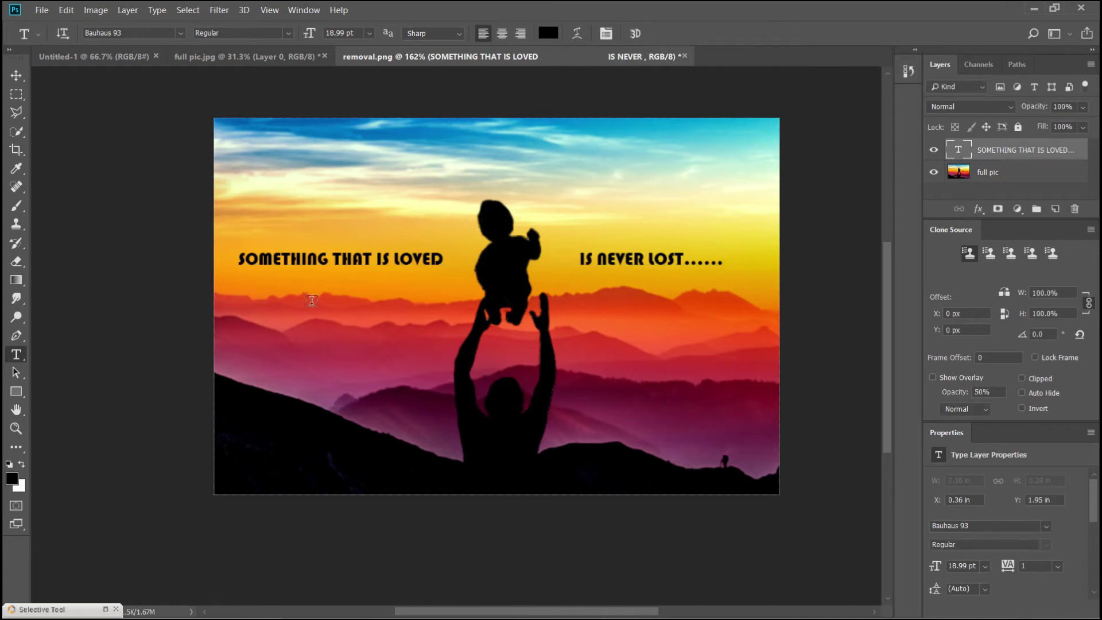
pyautogui.scroll(-2, 312, 301)
pyautogui.scroll(2, 274, 335)
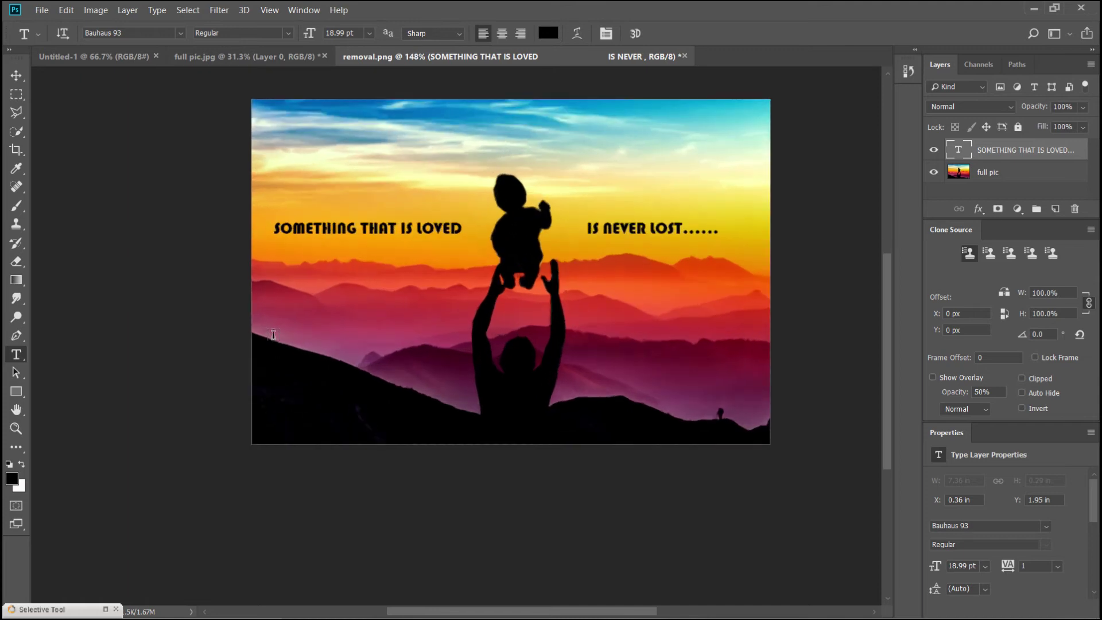
pyautogui.click(574, 228)
# Narrow the gap between the caption phrases, then launch Color Efex Pro 4 on the photo.
pyautogui.press('BackSpace')
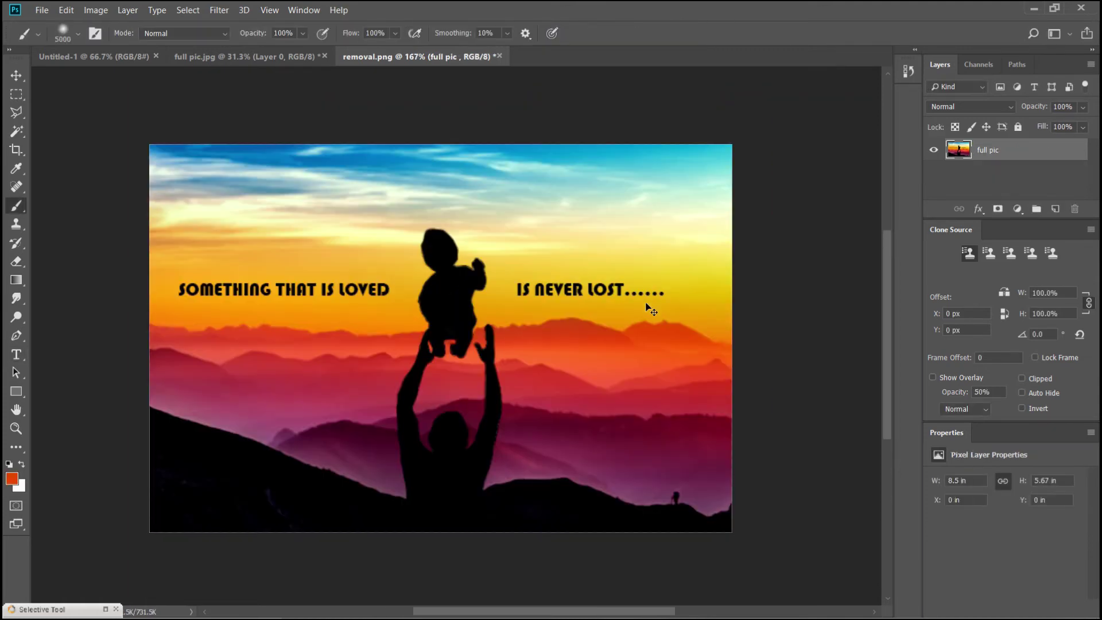
pyautogui.scroll(2, 649, 313)
pyautogui.scroll(-3, 631, 324)
pyautogui.scroll(1, 488, 336)
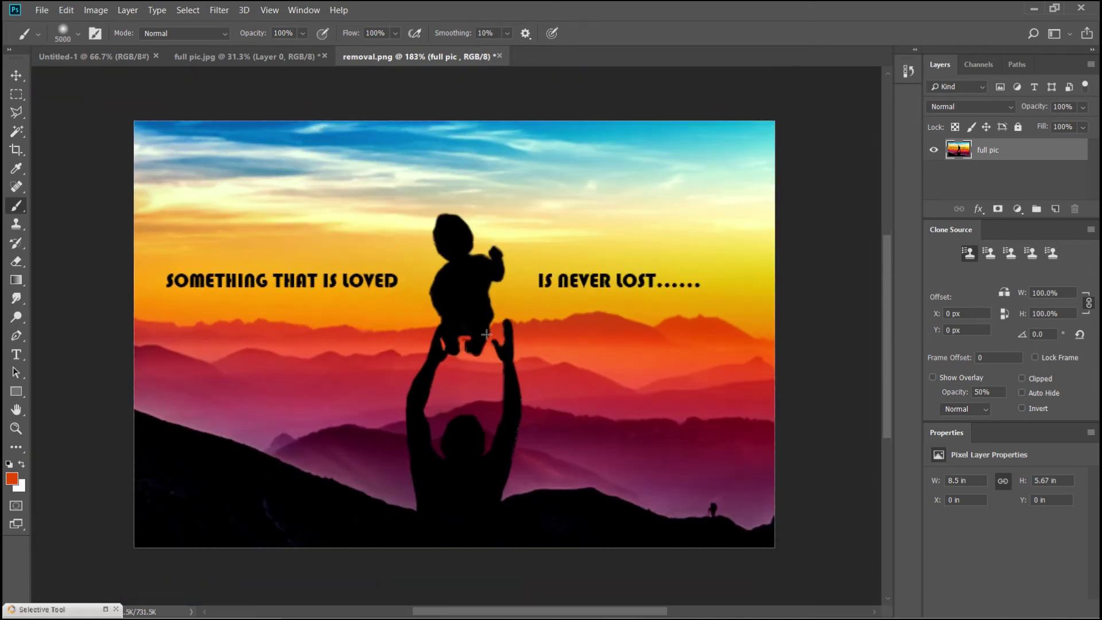
pyautogui.moveTo(488, 336); pyautogui.dragTo(564, 337)
pyautogui.scroll(-1, 563, 338)
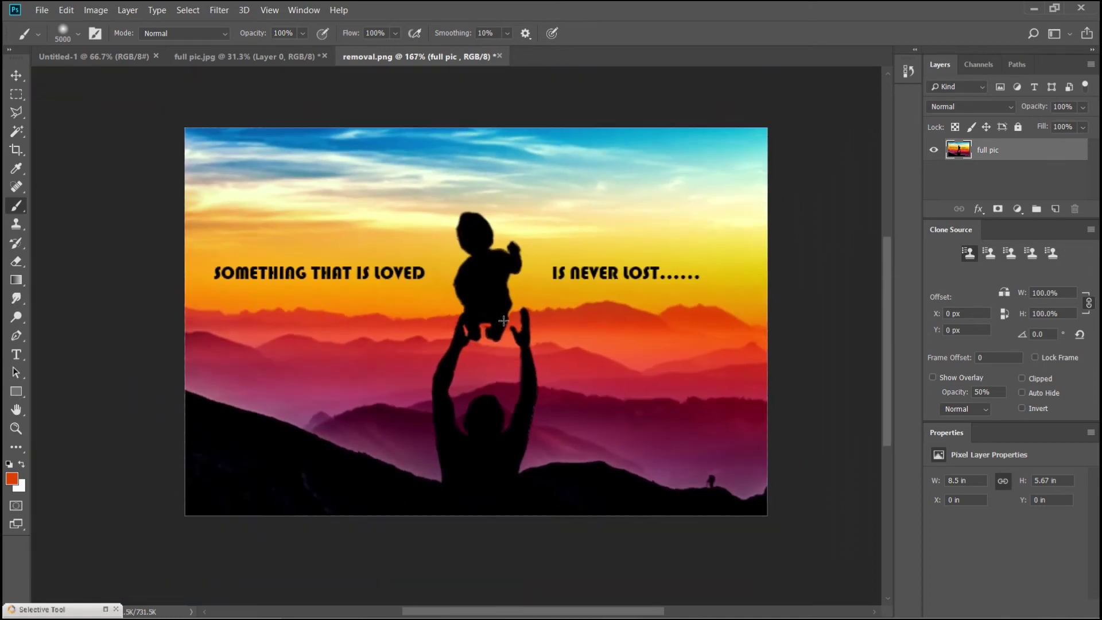
pyautogui.click(218, 10)
pyautogui.moveTo(258, 313)
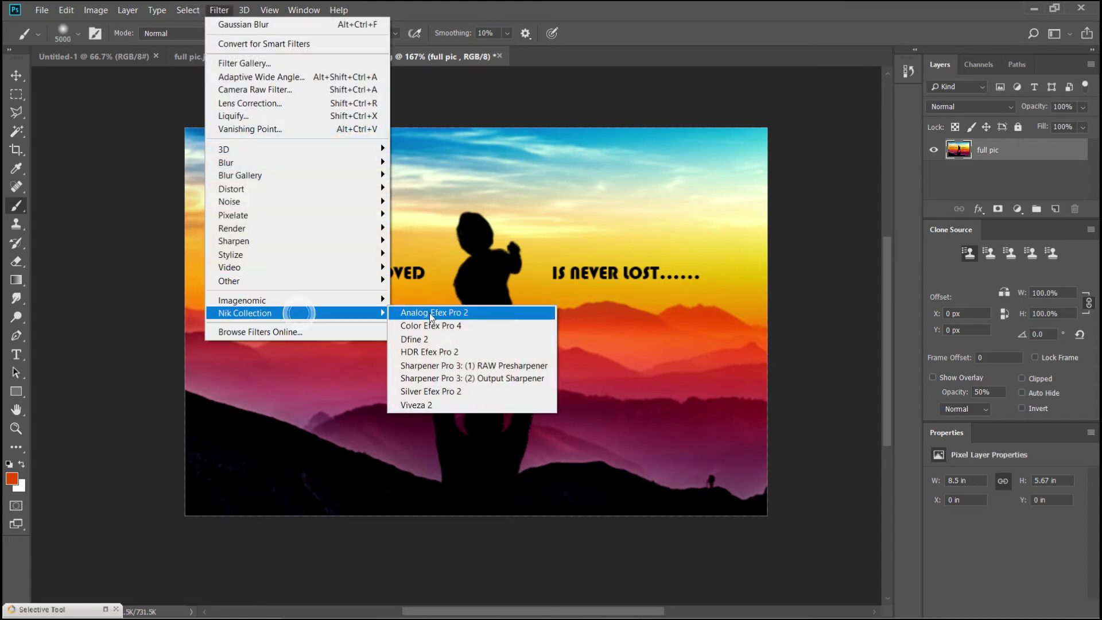
pyautogui.click(442, 320)
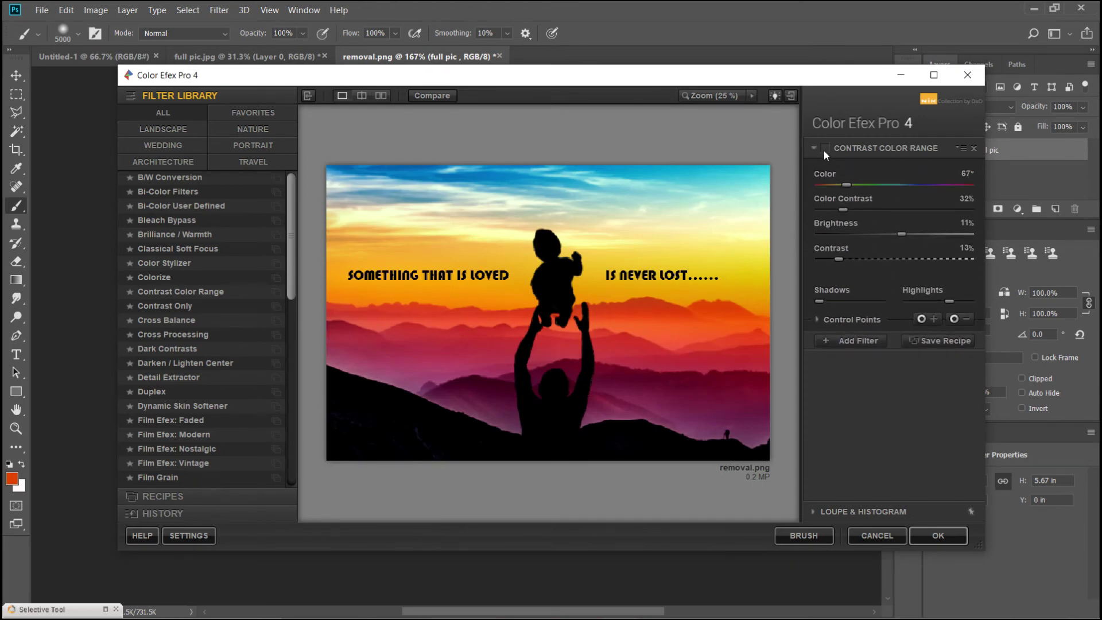
# Apply Contrast Color Range at Color ~170°, Color Contrast ~75%, with lifted shadows.
pyautogui.click(825, 148)
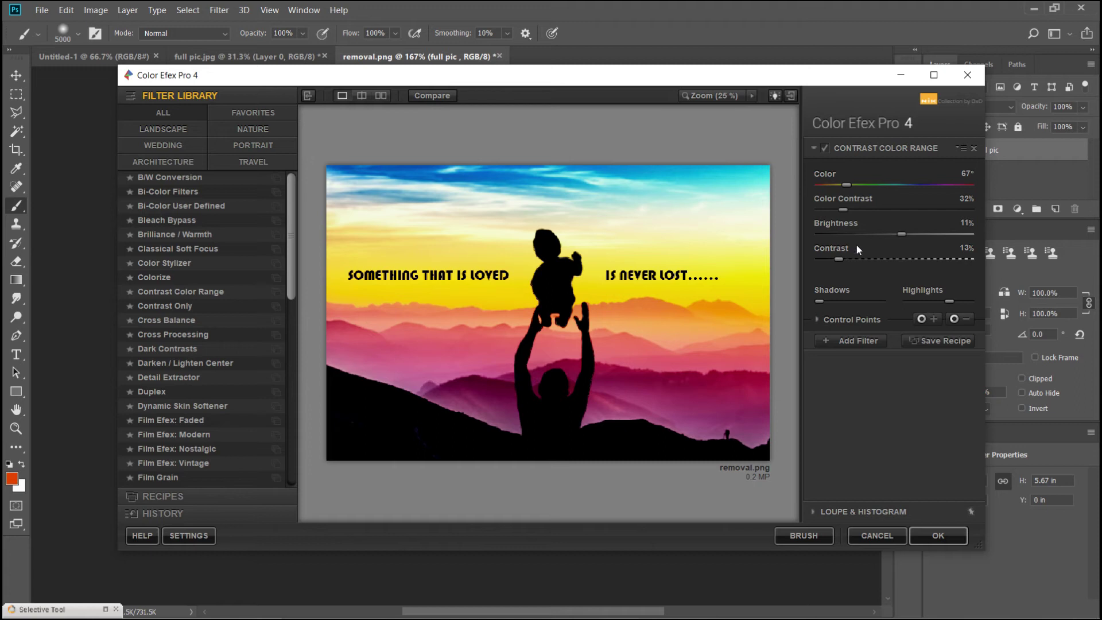
pyautogui.moveTo(848, 184); pyautogui.dragTo(891, 185)
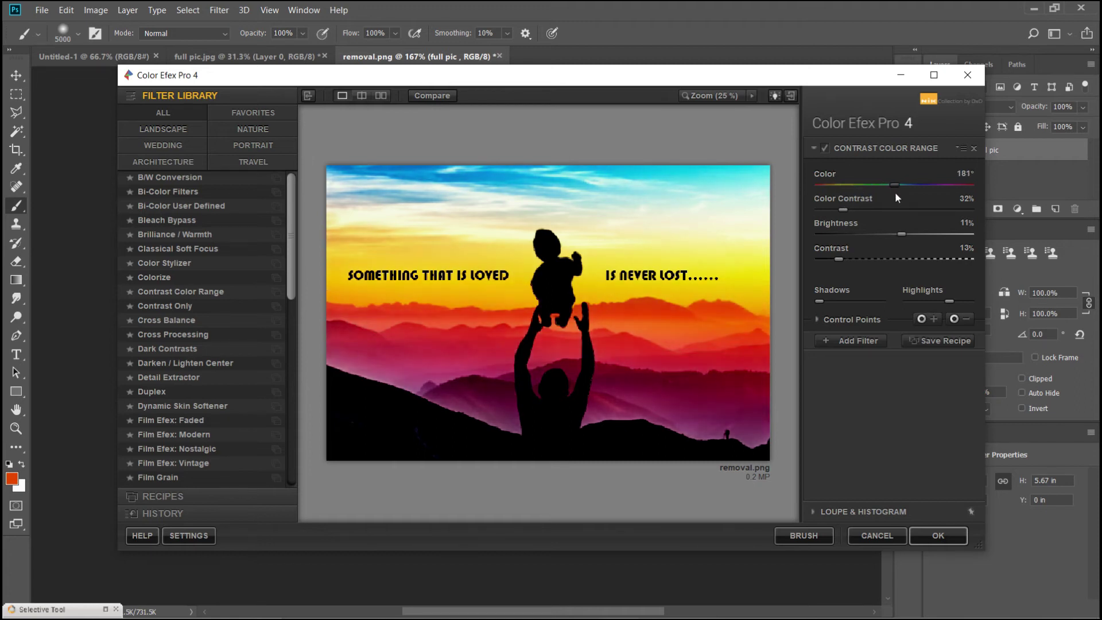
pyautogui.moveTo(844, 210); pyautogui.dragTo(877, 212)
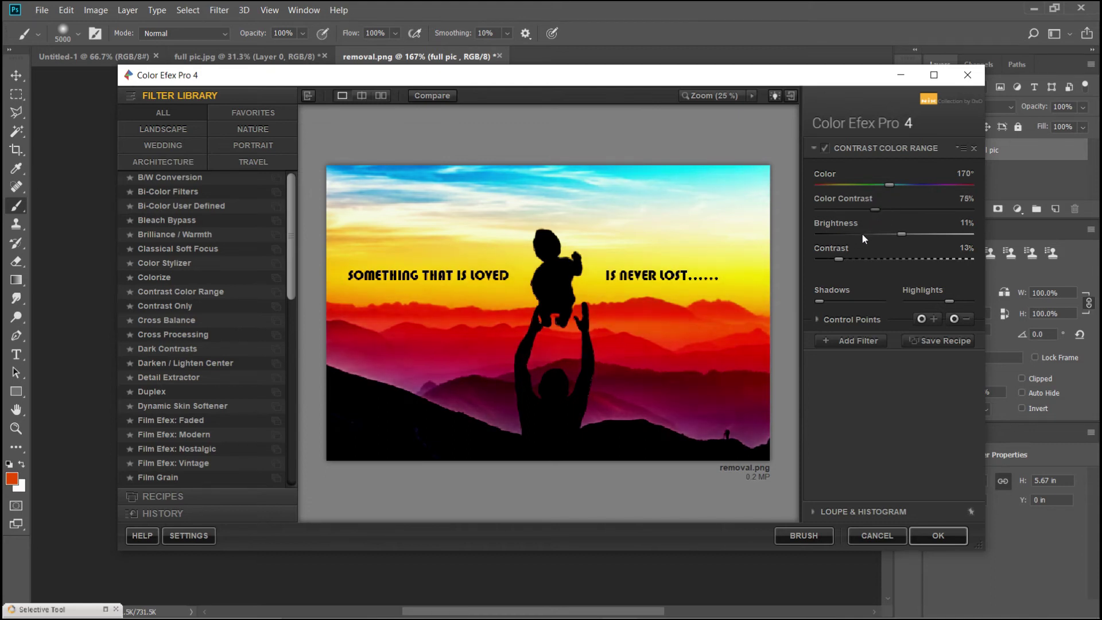
pyautogui.moveTo(838, 259); pyautogui.dragTo(838, 270)
pyautogui.moveTo(821, 301)
pyautogui.mouseDown()
pyautogui.moveTo(859, 302)
pyautogui.moveTo(820, 310)
pyautogui.mouseUp()
pyautogui.click(864, 342)
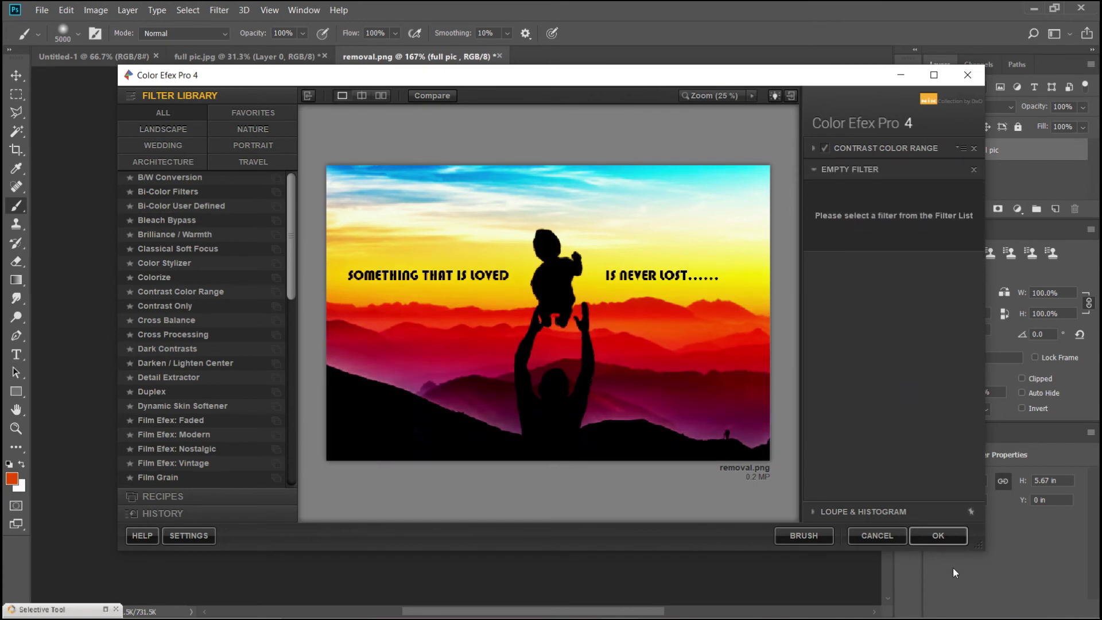
pyautogui.click(938, 536)
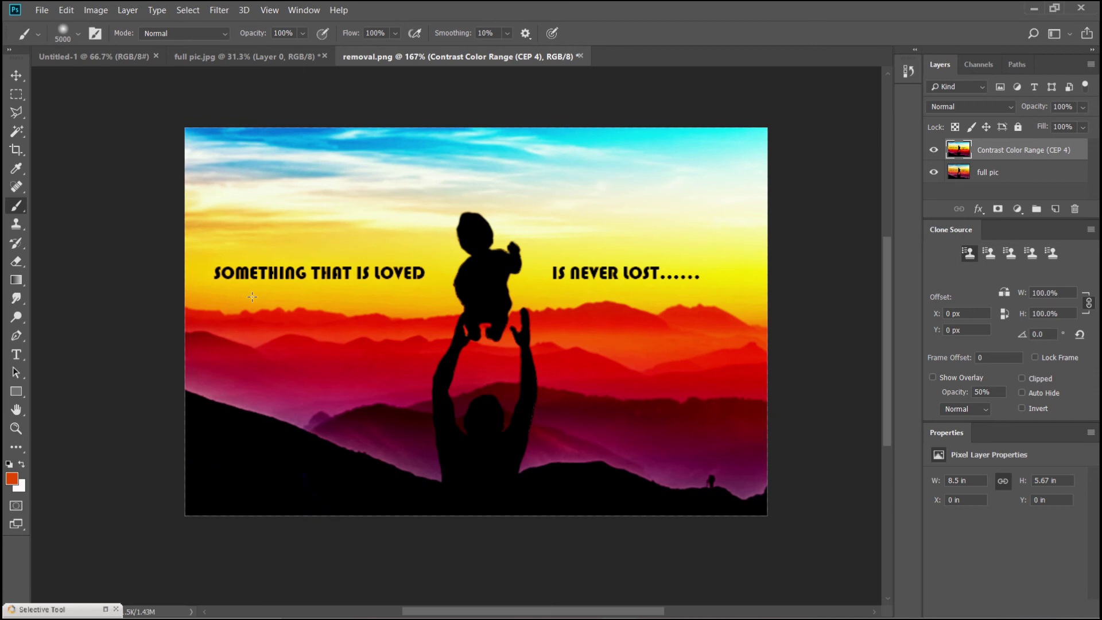
# Merge the Contrast Color Range layer down and name the single layer 'dads love'.
pyautogui.scroll(2, 386, 280)
pyautogui.scroll(1, 407, 278)
pyautogui.scroll(-1, 407, 278)
pyautogui.scroll(-2, 407, 278)
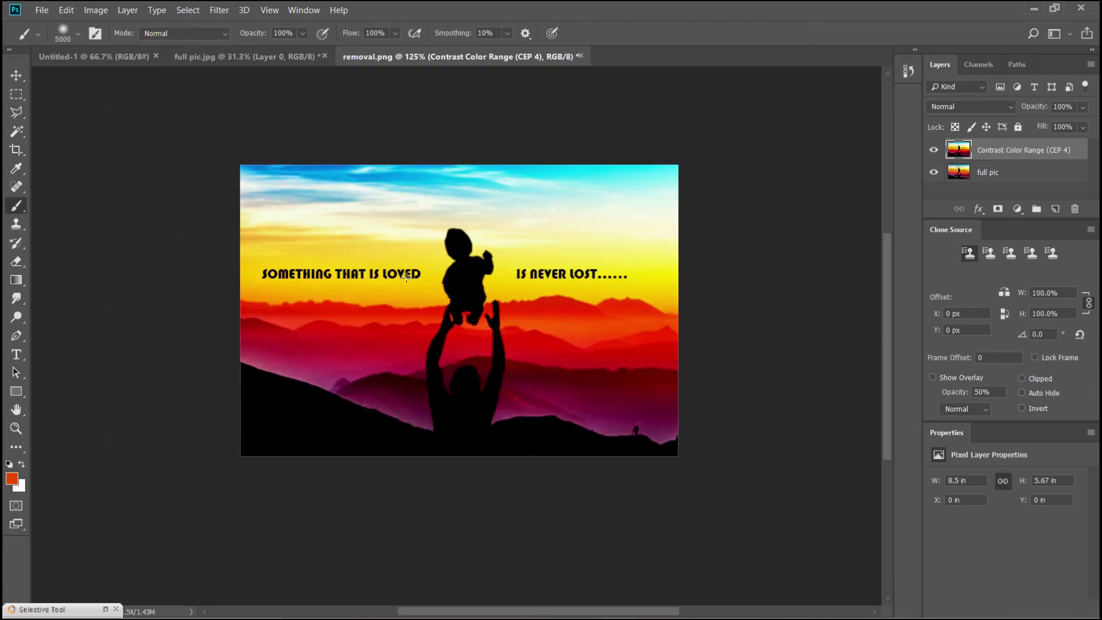
pyautogui.scroll(2, 407, 277)
pyautogui.scroll(-1, 407, 277)
pyautogui.scroll(-1, 407, 278)
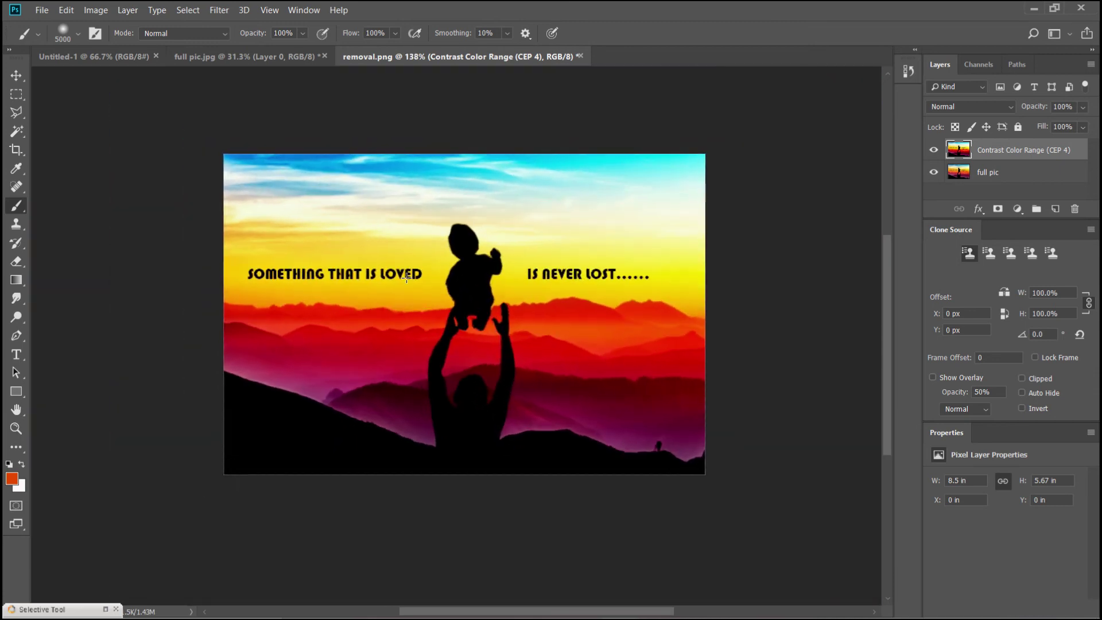
pyautogui.scroll(-1, 407, 278)
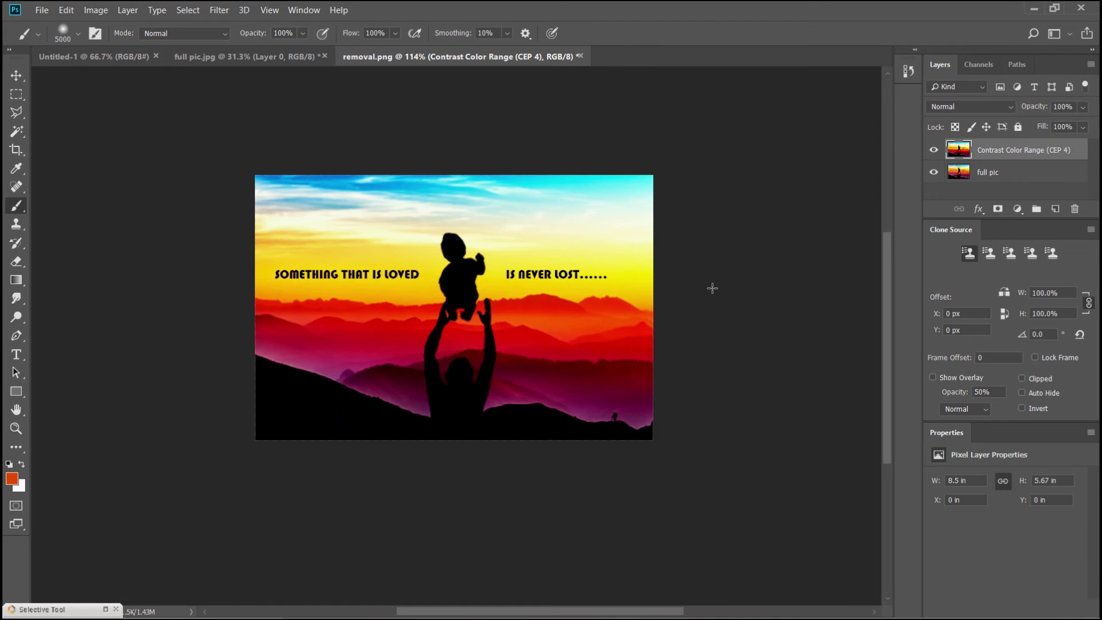
pyautogui.press('Delete')
pyautogui.rightClick(1066, 153)
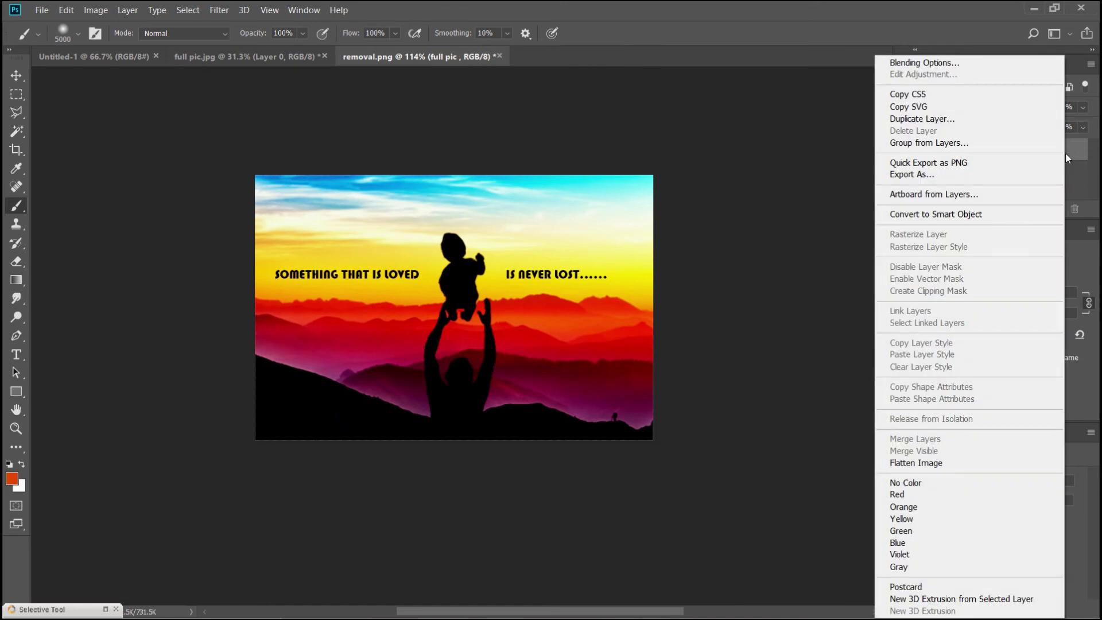
pyautogui.click(1065, 153)
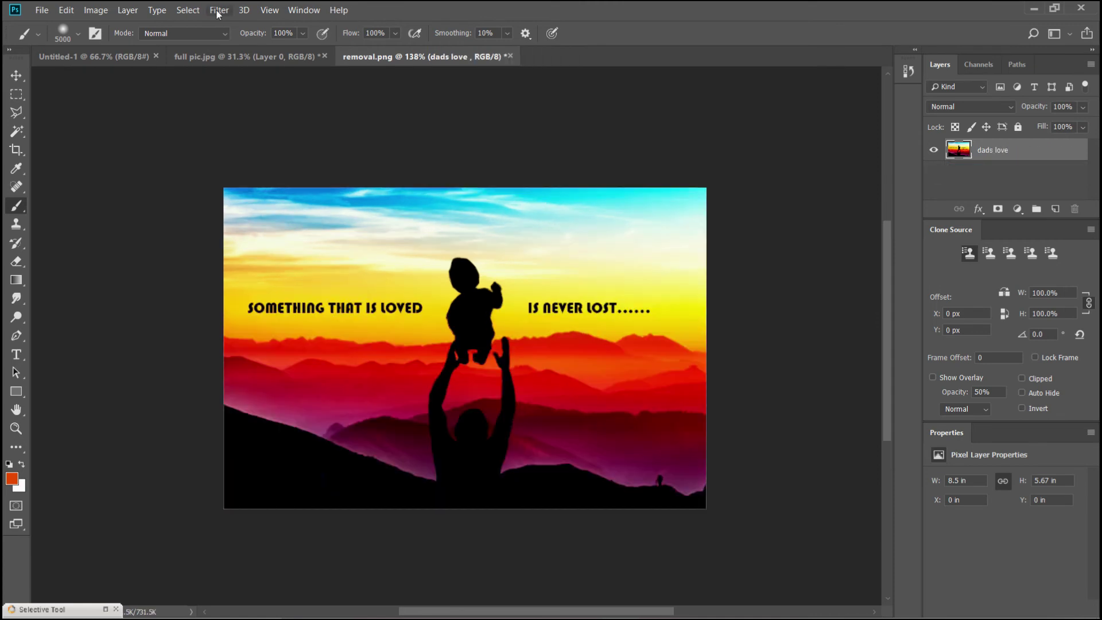
pyautogui.click(217, 10)
pyautogui.click(270, 91)
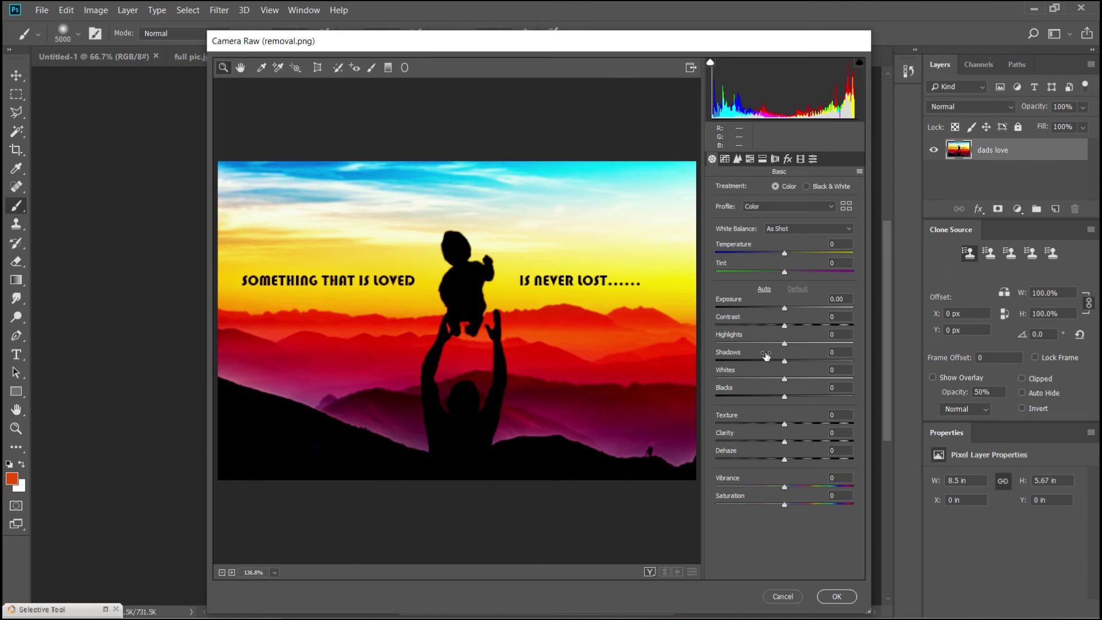
# Set Camera Raw Exposure to -0.30, Vibrance to +19, and raise the Whites.
pyautogui.moveTo(785, 309); pyautogui.dragTo(778, 310)
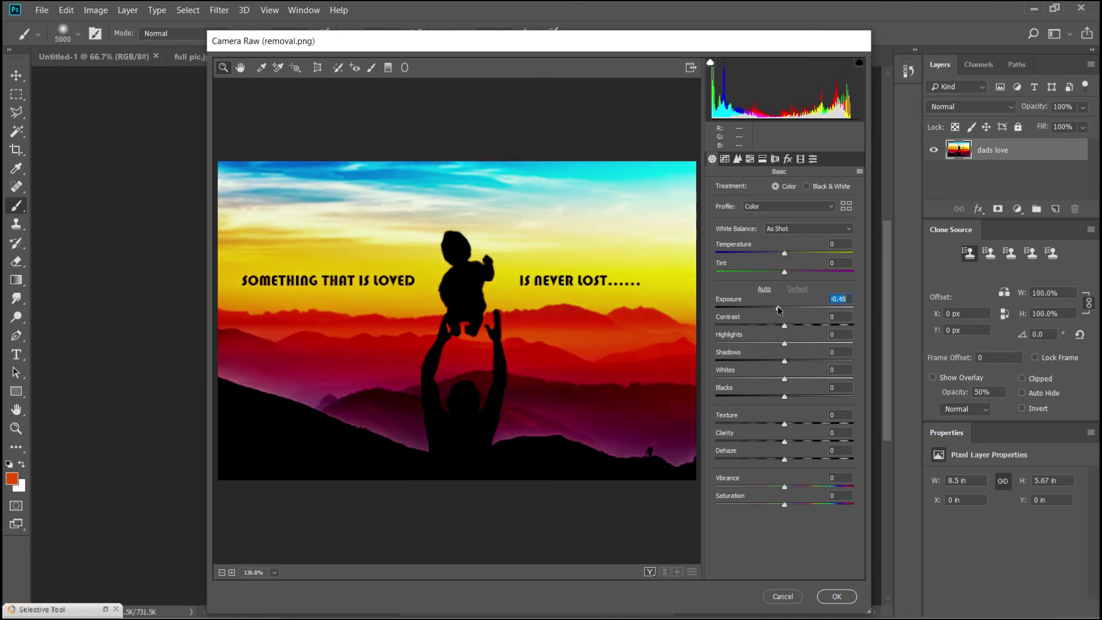
pyautogui.moveTo(779, 310); pyautogui.dragTo(780, 309)
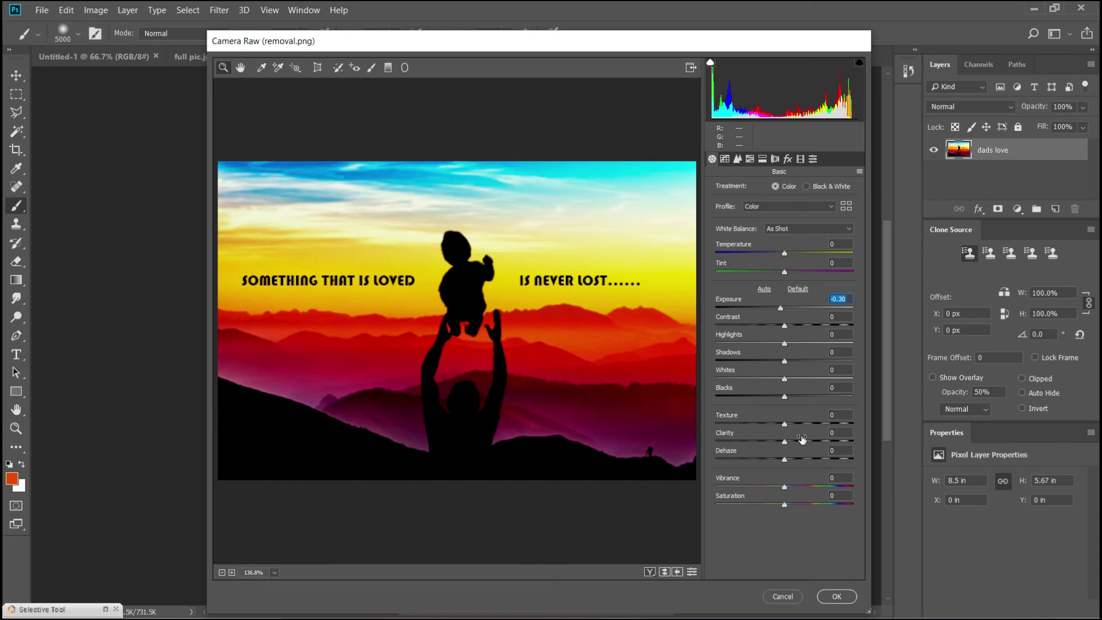
pyautogui.moveTo(786, 487); pyautogui.dragTo(797, 487)
pyautogui.moveTo(785, 379)
pyautogui.mouseDown()
pyautogui.moveTo(828, 379)
pyautogui.moveTo(785, 379)
pyautogui.mouseUp()
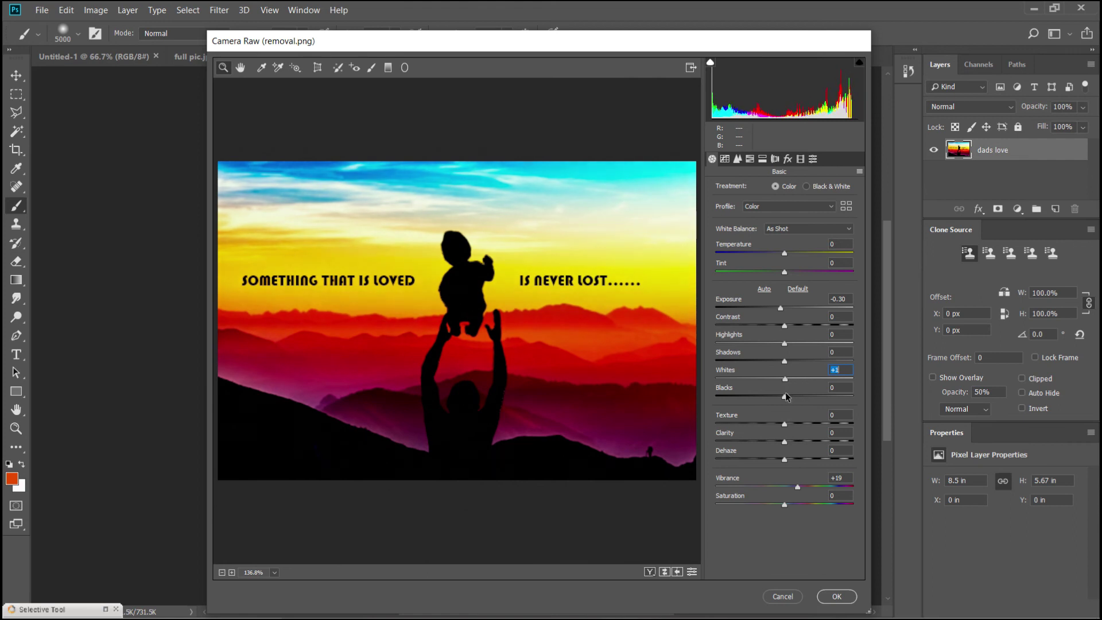
pyautogui.click(786, 161)
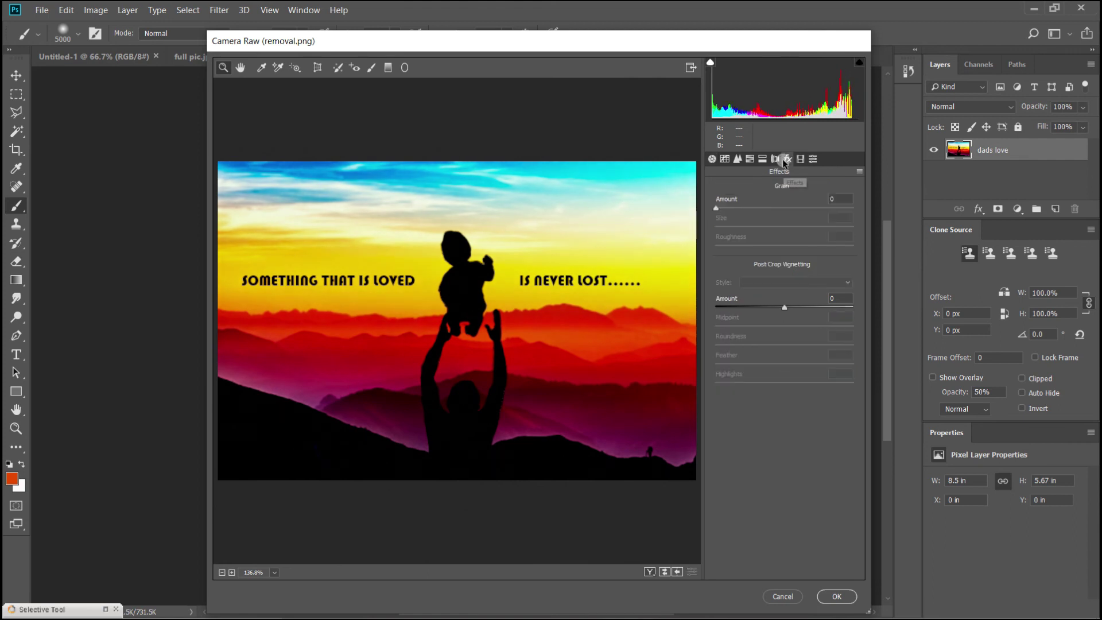
# Add a Color Priority vignette: Amount -99, Midpoint 61, Roundness +32, Feather 64.
pyautogui.moveTo(789, 309); pyautogui.dragTo(798, 311)
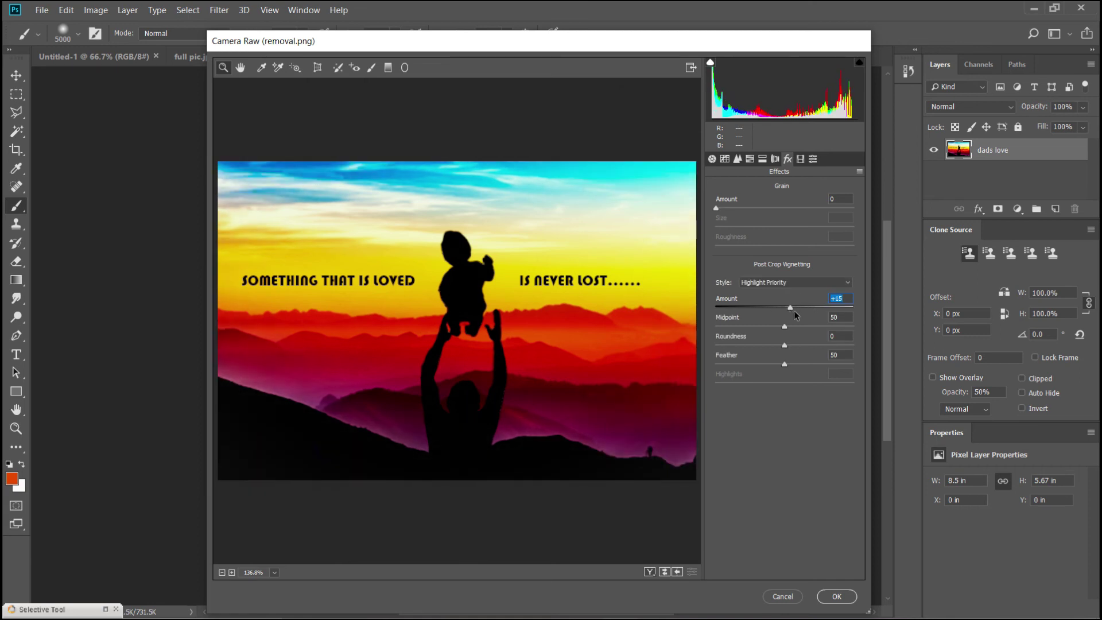
pyautogui.moveTo(784, 327)
pyautogui.mouseDown()
pyautogui.moveTo(839, 327)
pyautogui.moveTo(818, 329)
pyautogui.mouseUp()
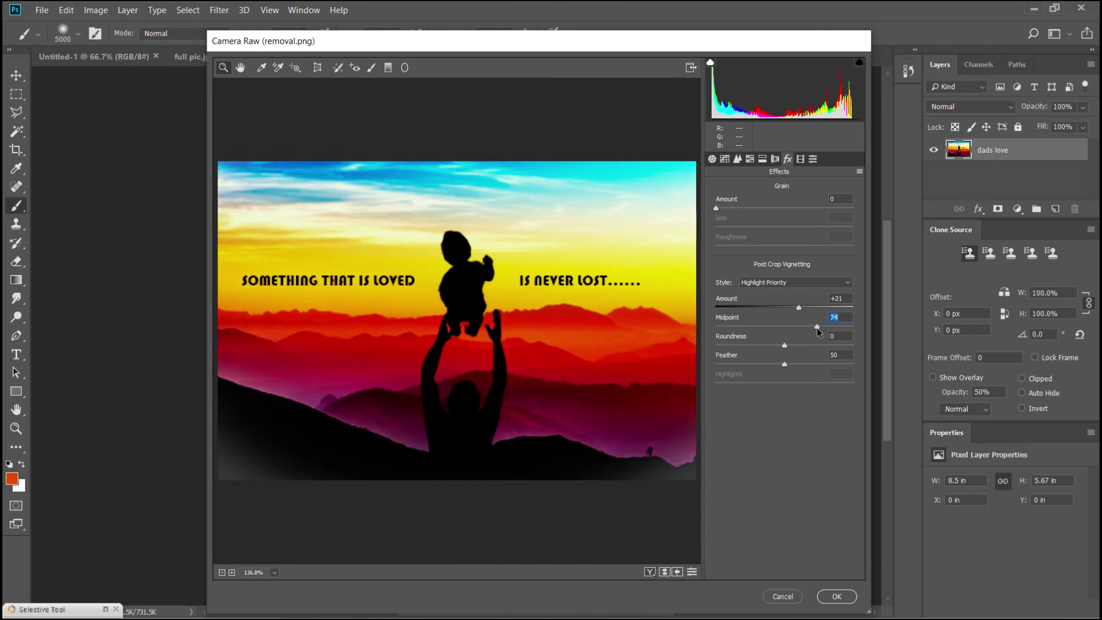
pyautogui.click(769, 281)
pyautogui.click(773, 300)
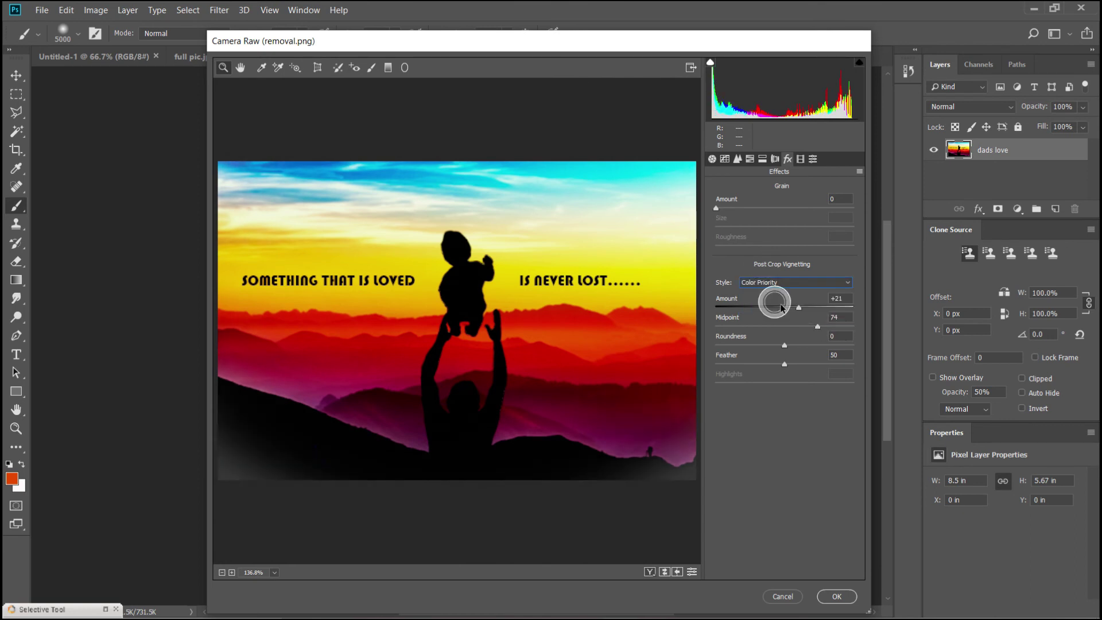
pyautogui.moveTo(781, 316); pyautogui.dragTo(716, 327)
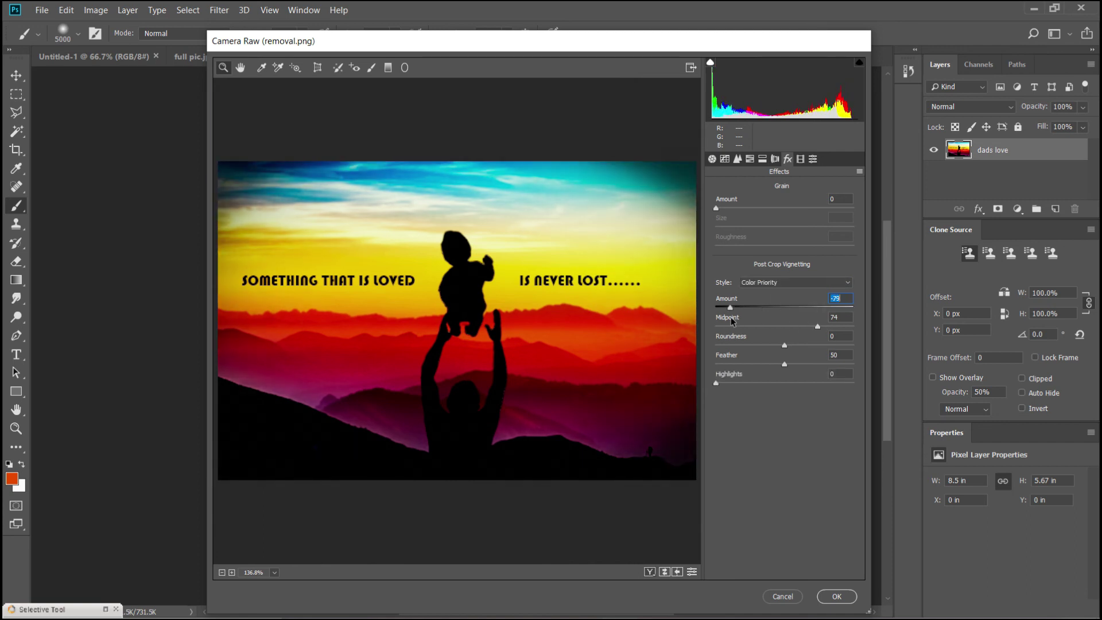
pyautogui.moveTo(720, 307)
pyautogui.mouseDown()
pyautogui.moveTo(751, 333)
pyautogui.moveTo(728, 335)
pyautogui.mouseUp()
pyautogui.moveTo(786, 345)
pyautogui.mouseDown()
pyautogui.moveTo(759, 352)
pyautogui.moveTo(811, 351)
pyautogui.moveTo(803, 364)
pyautogui.mouseUp()
pyautogui.click(784, 365)
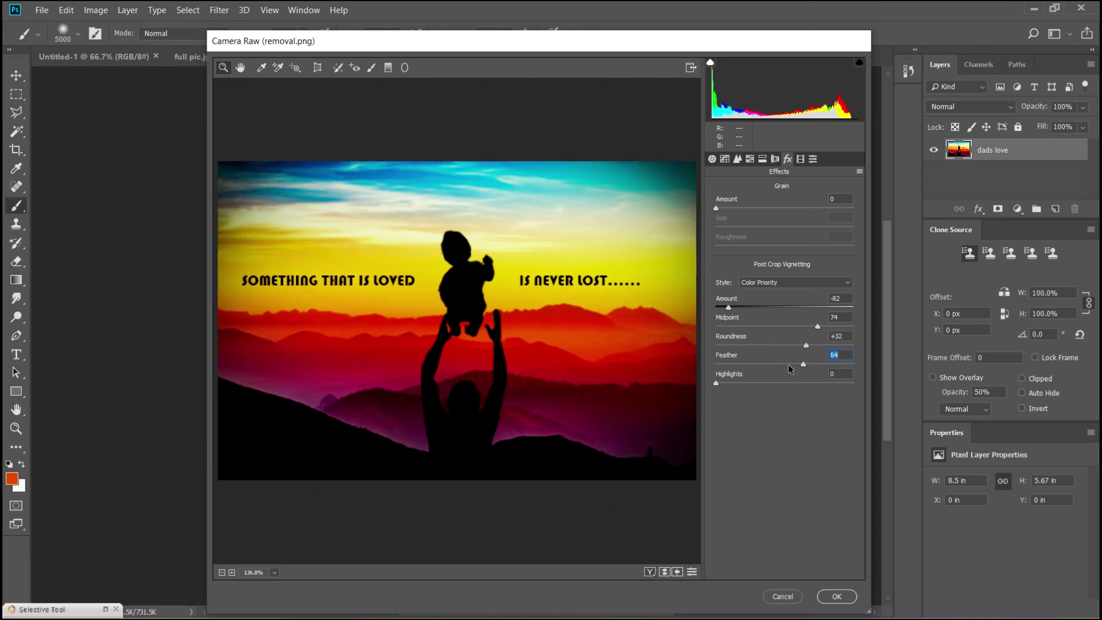
pyautogui.click(716, 382)
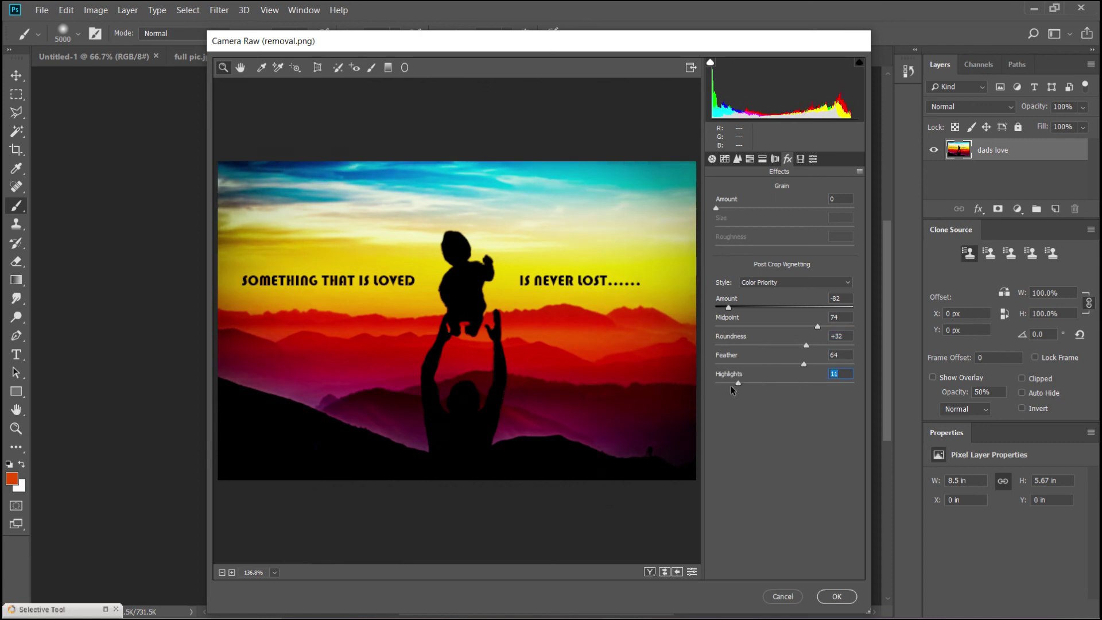
pyautogui.moveTo(727, 317); pyautogui.dragTo(738, 316)
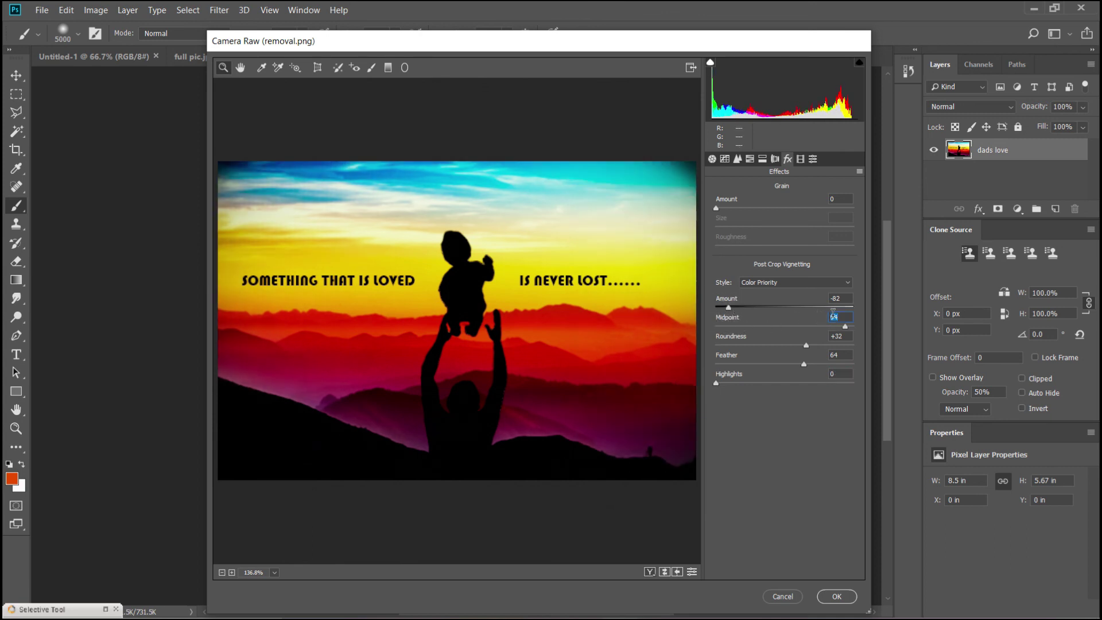
pyautogui.moveTo(744, 308)
pyautogui.mouseDown()
pyautogui.moveTo(760, 307)
pyautogui.moveTo(715, 317)
pyautogui.mouseUp()
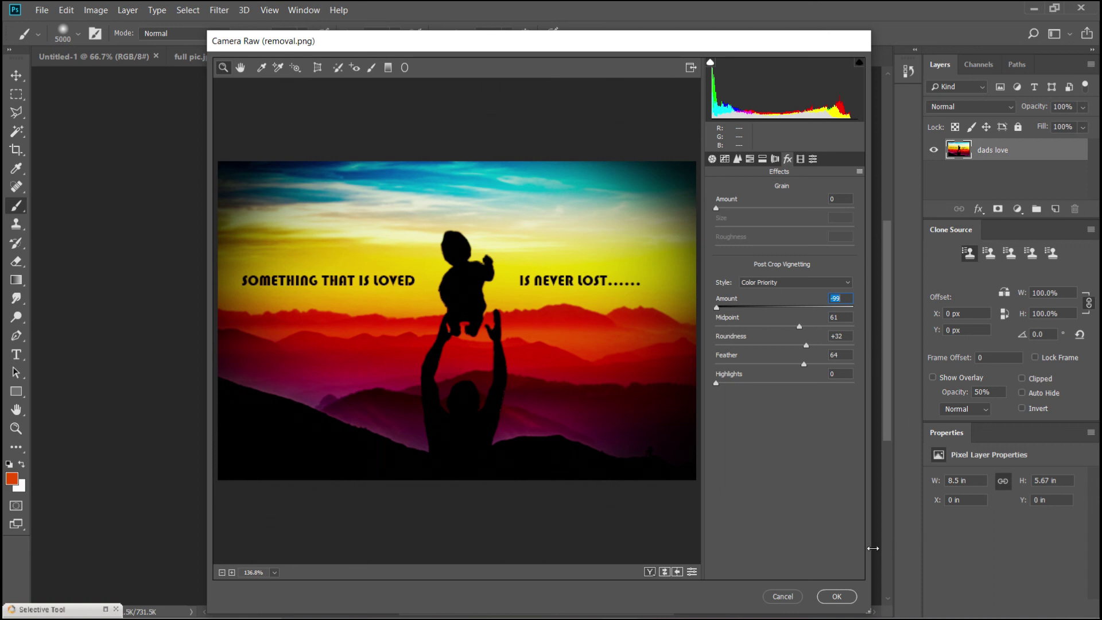
pyautogui.click(836, 596)
# Zoom and pan around the finished vignetted sunset composite to inspect it.
pyautogui.scroll(1, 408, 310)
pyautogui.scroll(-2, 419, 311)
pyautogui.scroll(-1, 437, 313)
pyautogui.scroll(-1, 454, 314)
pyautogui.scroll(2, 454, 315)
pyautogui.scroll(-2, 517, 356)
pyautogui.scroll(-2, 577, 393)
pyautogui.scroll(2, 580, 398)
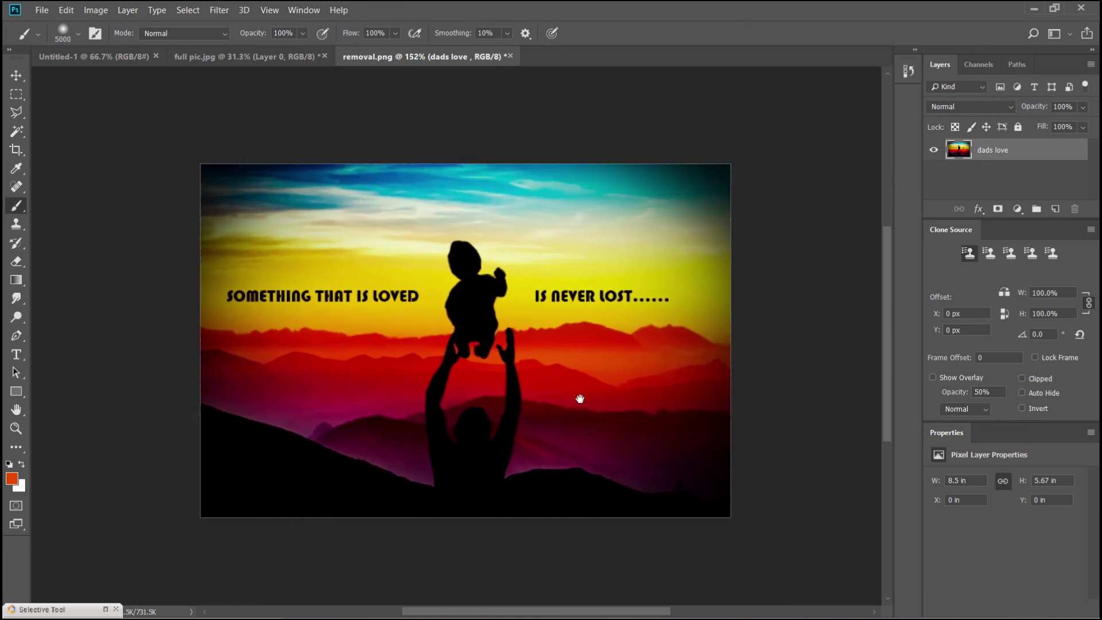
pyautogui.scroll(1, 578, 394)
pyautogui.scroll(-2, 577, 379)
pyautogui.scroll(1, 584, 368)
pyautogui.scroll(-1, 585, 366)
pyautogui.moveTo(523, 350)
pyautogui.mouseDown()
pyautogui.moveTo(556, 373)
pyautogui.moveTo(544, 364)
pyautogui.mouseUp()
pyautogui.scroll(1, 545, 364)
pyautogui.scroll(-1, 545, 364)
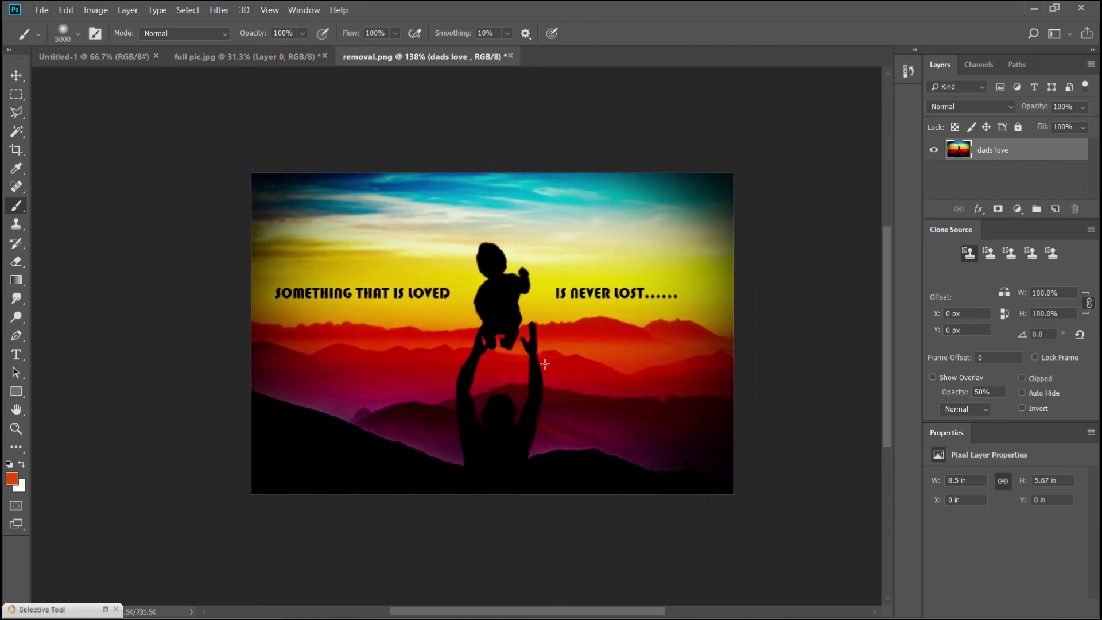